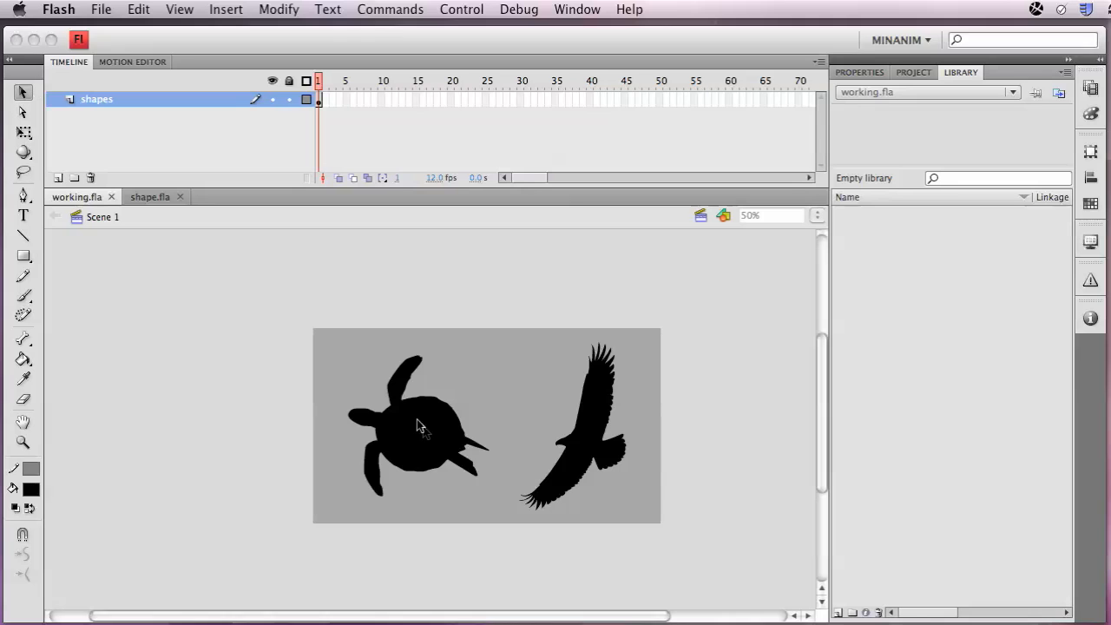
- Zoom in on the turtle and eagle silhouettes and move the eagle slightly closer to the turtle
click(417, 422)
click(433, 441)
key(super+space)
drag(276, 329, 700, 560)
click(401, 357)
click(356, 408)
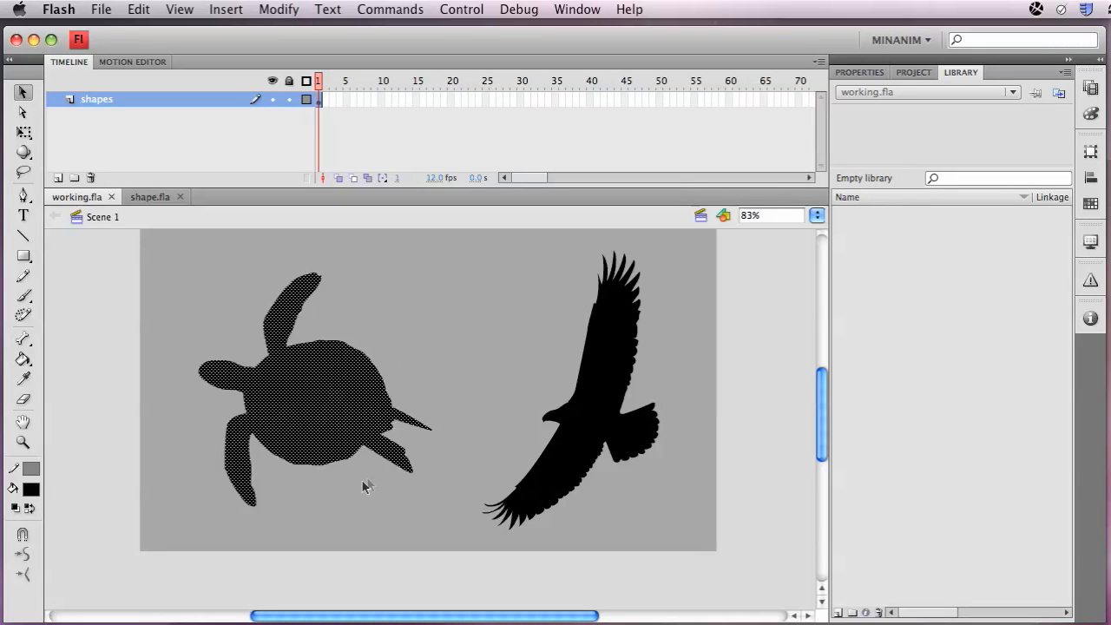
click(577, 439)
click(526, 418)
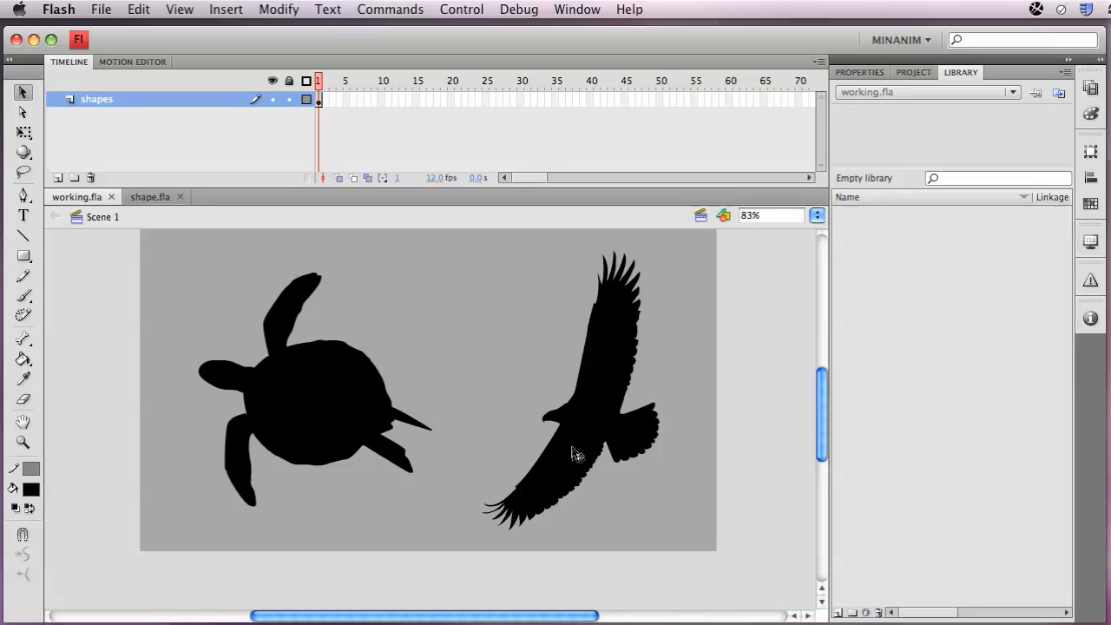
drag(570, 454, 536, 455)
- Convert the turtle and eagle silhouettes together into a movie clip symbol named shapeTween
drag(732, 552, 133, 217)
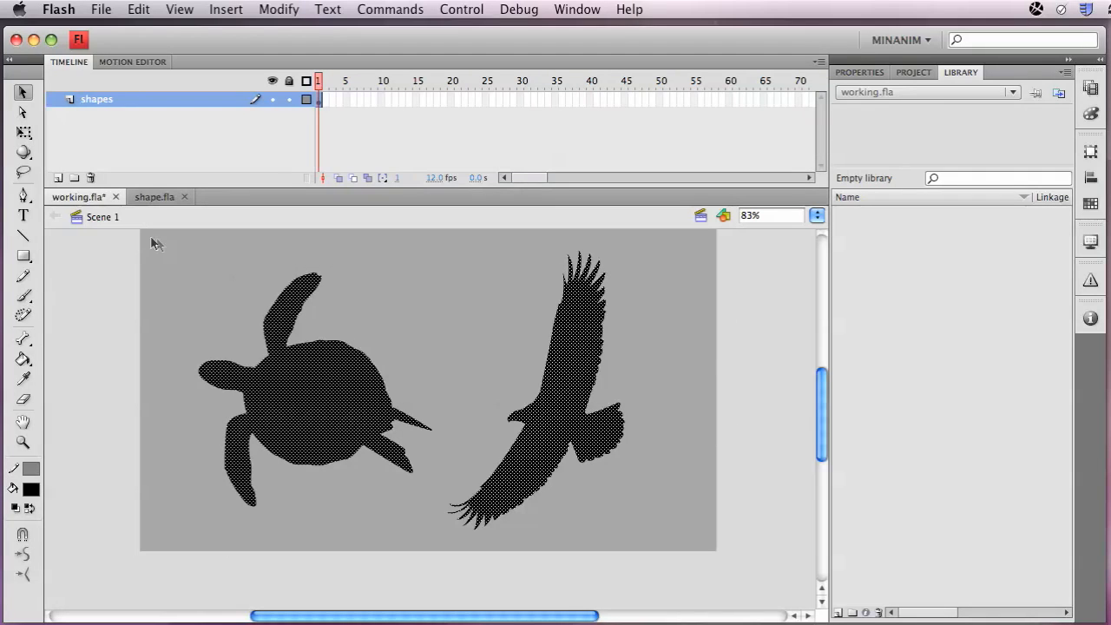
click(181, 249)
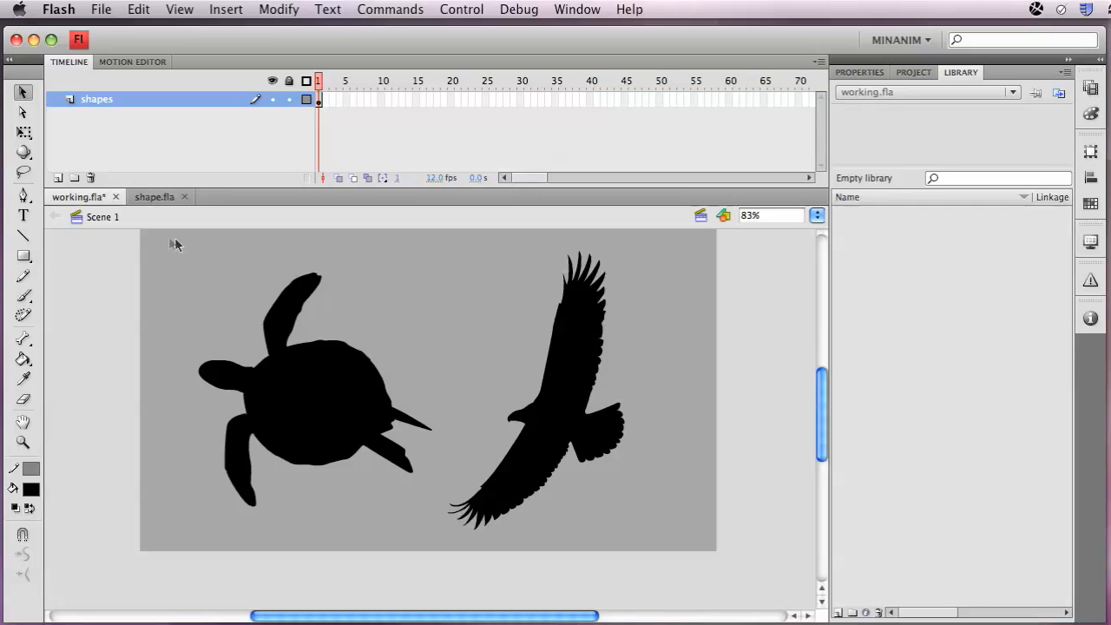
drag(174, 237, 719, 538)
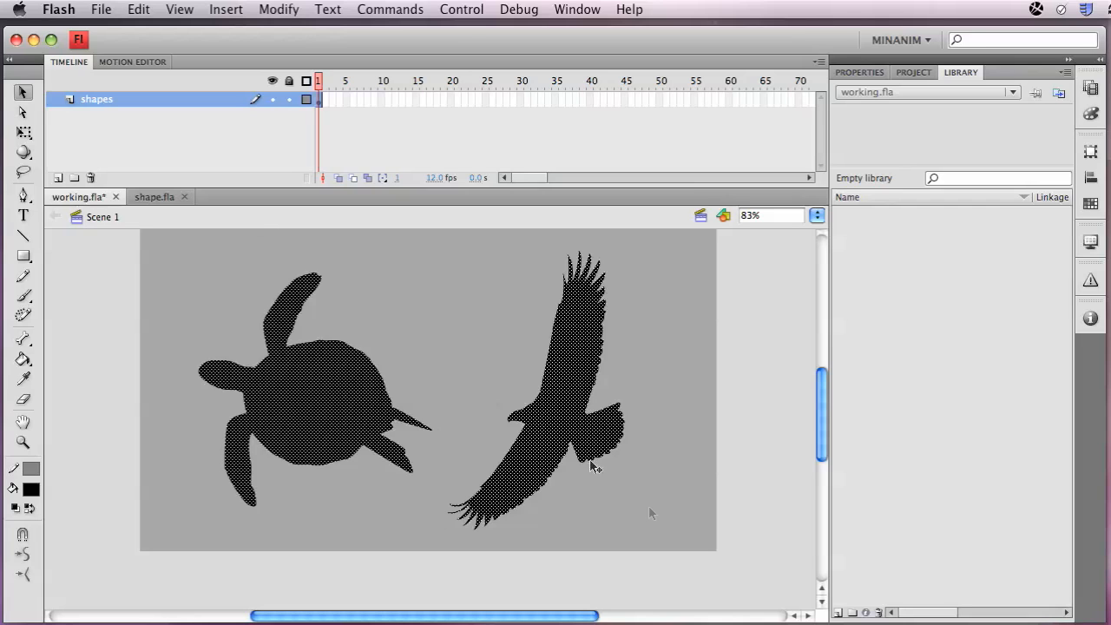
drag(743, 566, 143, 211)
key(F8)
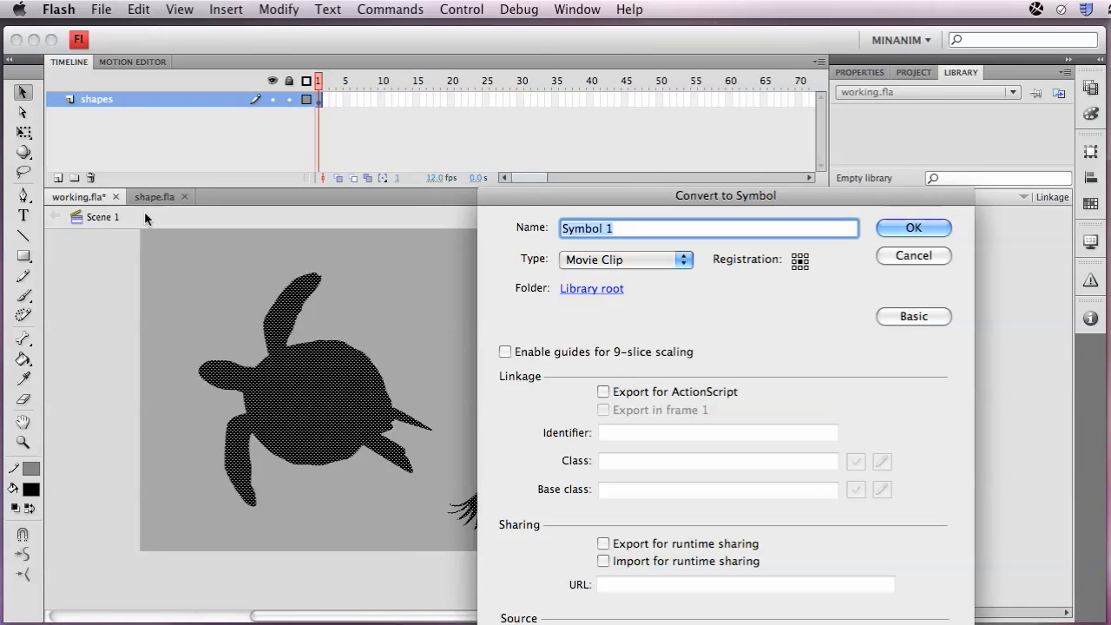
text(shapeTw)
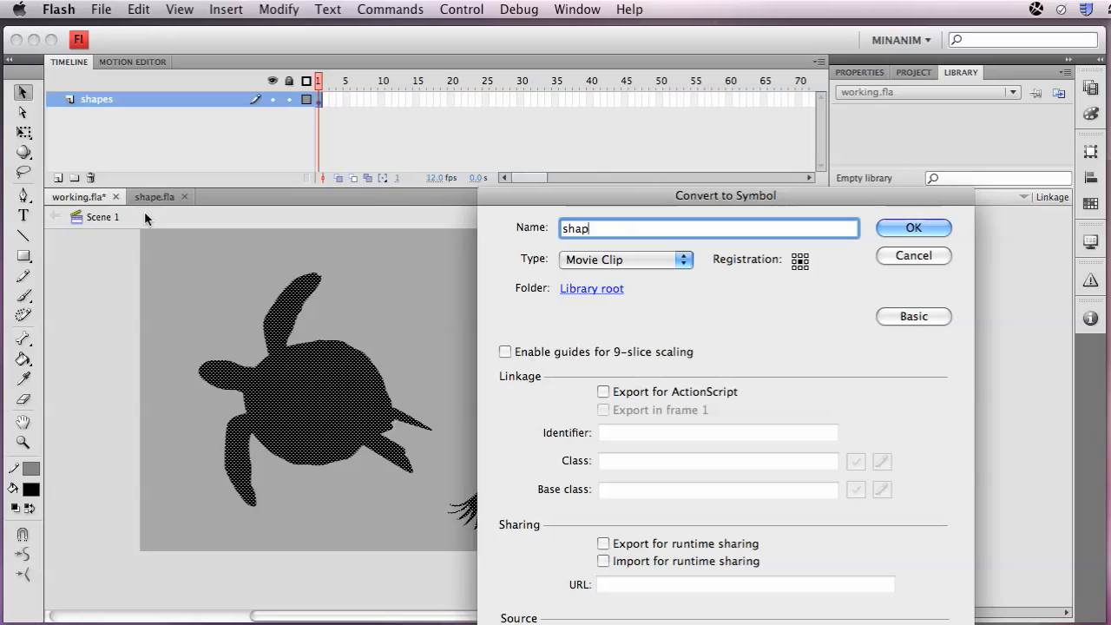
text(een)
key(Return)
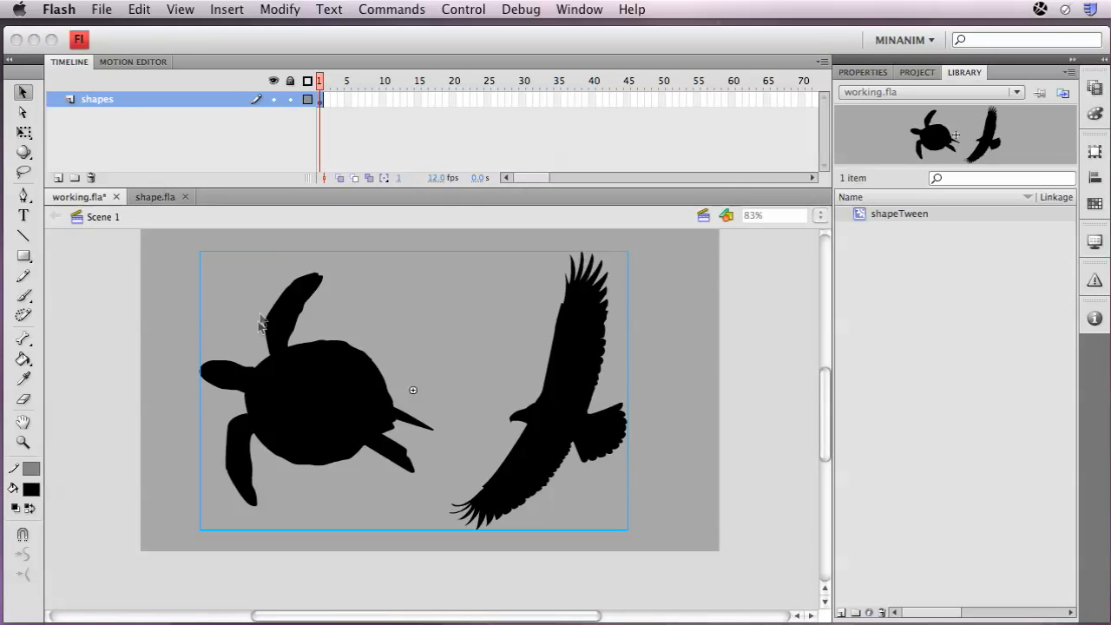
- Open the shapeTween movie clip for editing in place and deselect its shapes
click(298, 400)
double_click(314, 402)
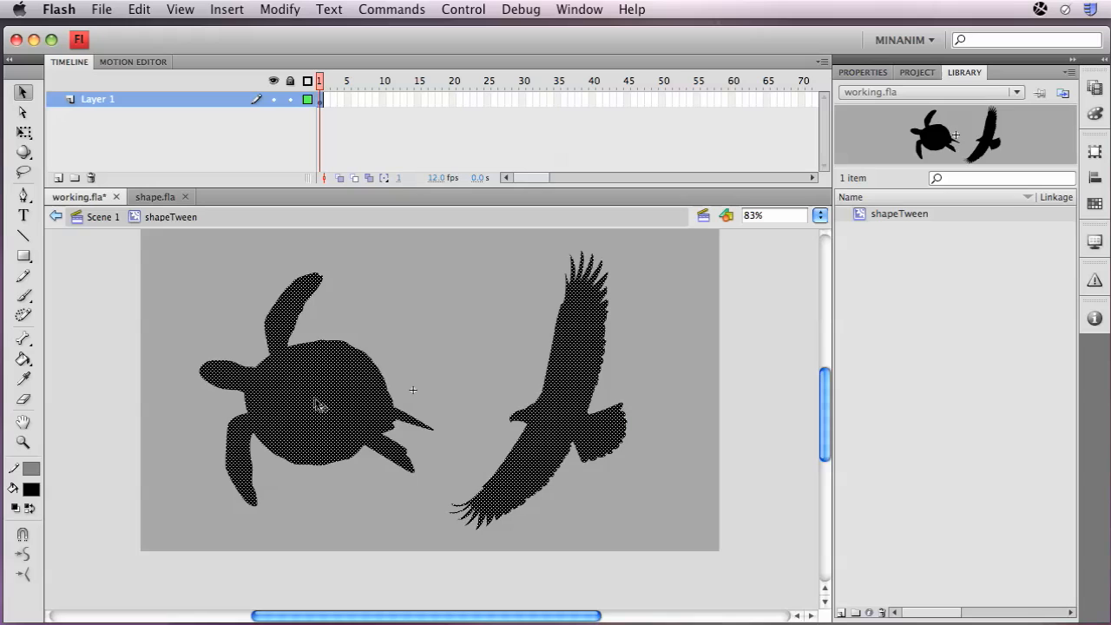
click(433, 333)
- Select the turtle and the eagle alternately and together to check that they are separate raw shapes
click(323, 414)
click(568, 422)
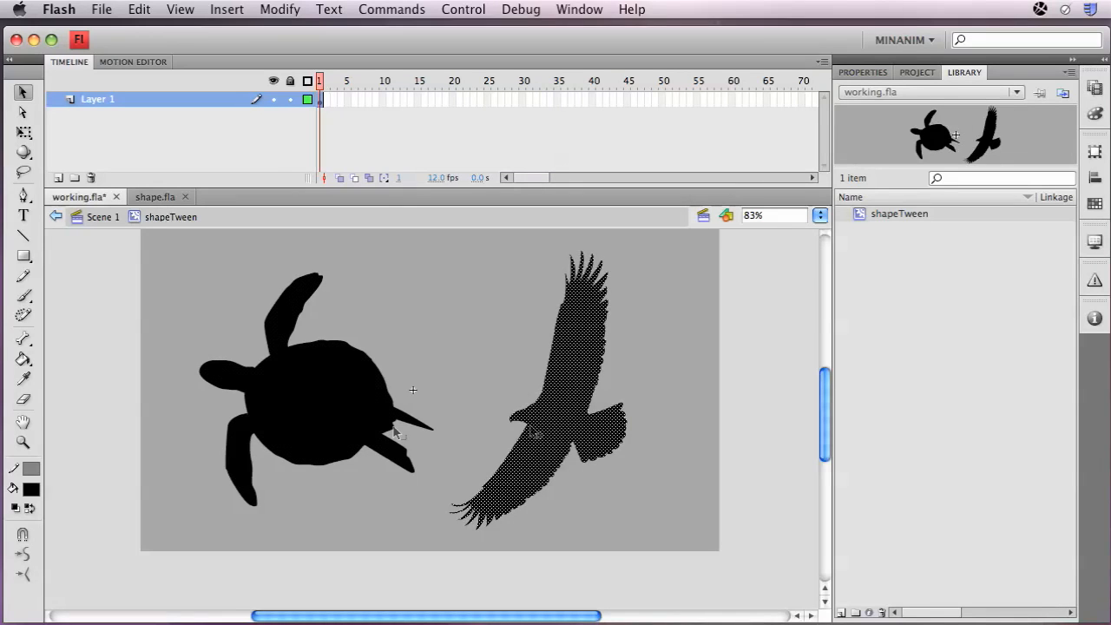
click(315, 404)
click(551, 434)
click(319, 438)
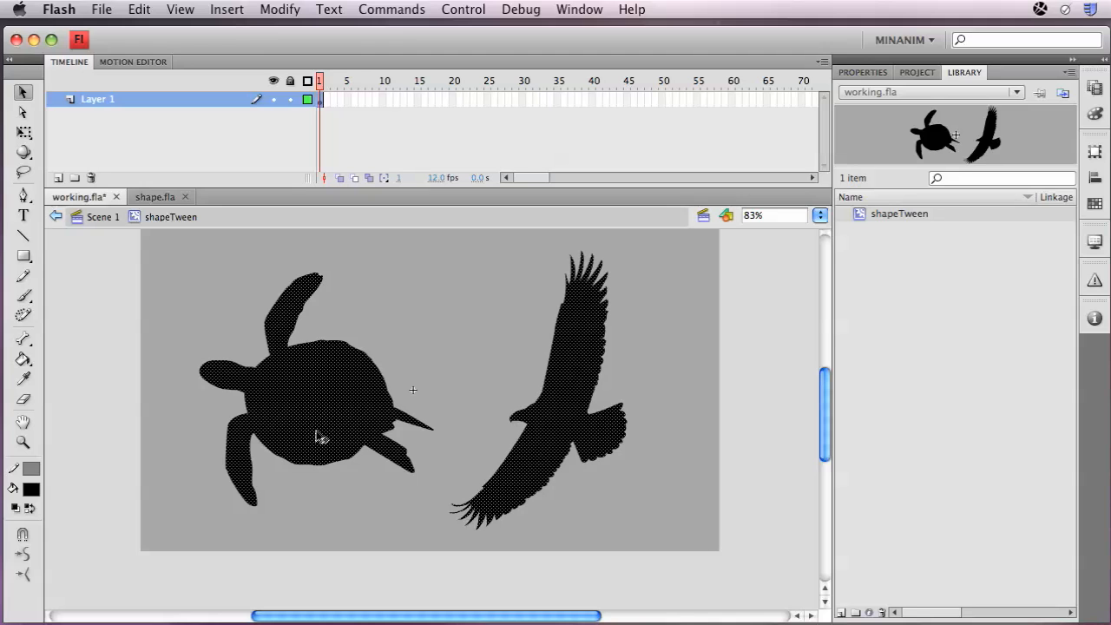
shift+click(573, 433)
click(572, 433)
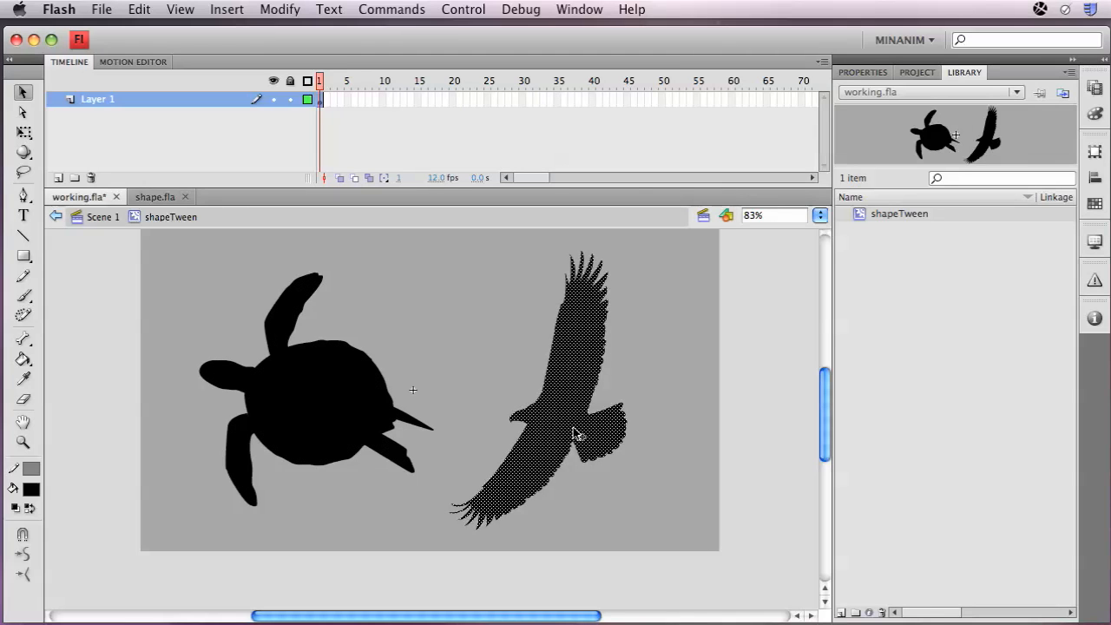
click(359, 409)
click(554, 422)
click(364, 418)
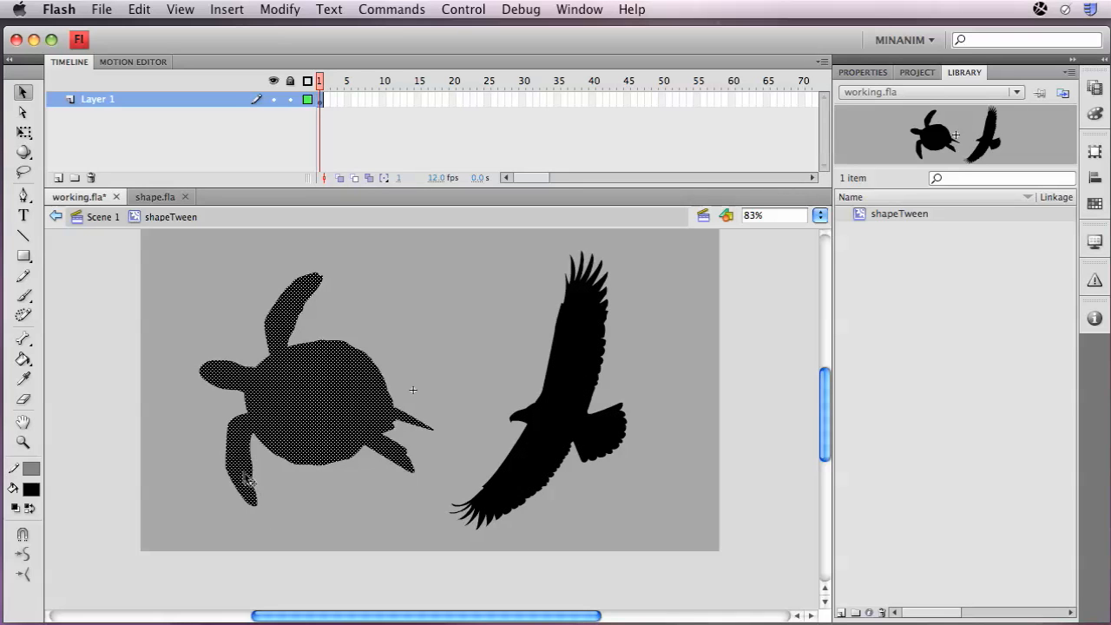
click(541, 467)
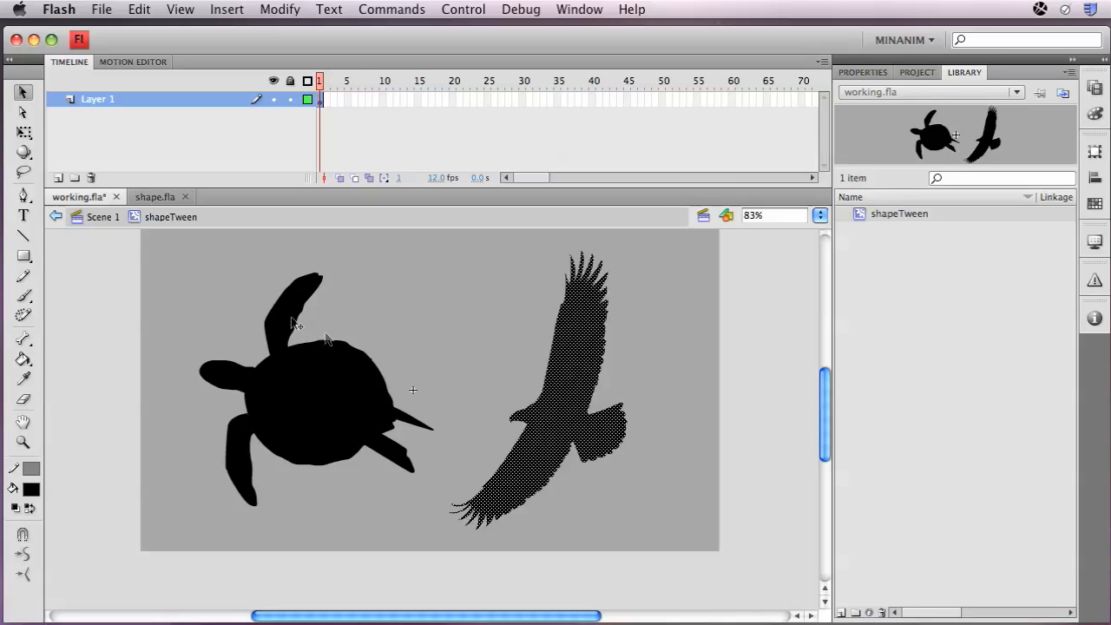
- Try moving the turtle and eagle apart, place the eagle over the turtle's tail, and undo that last move
scroll(392, 371, up, 1)
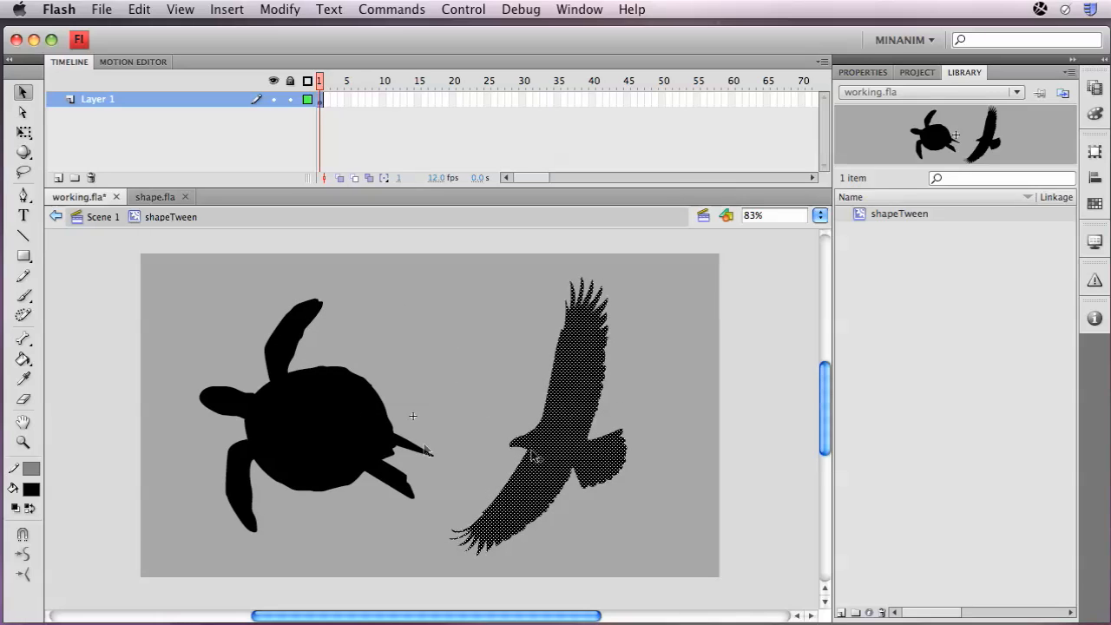
drag(565, 453, 586, 477)
drag(338, 426, 183, 398)
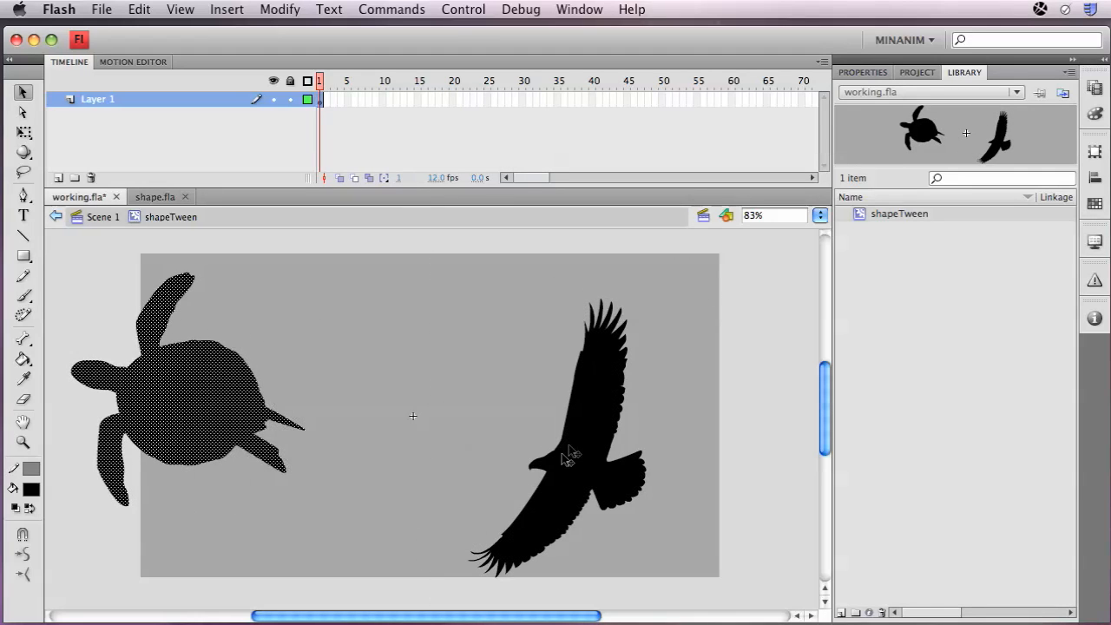
drag(568, 455, 314, 385)
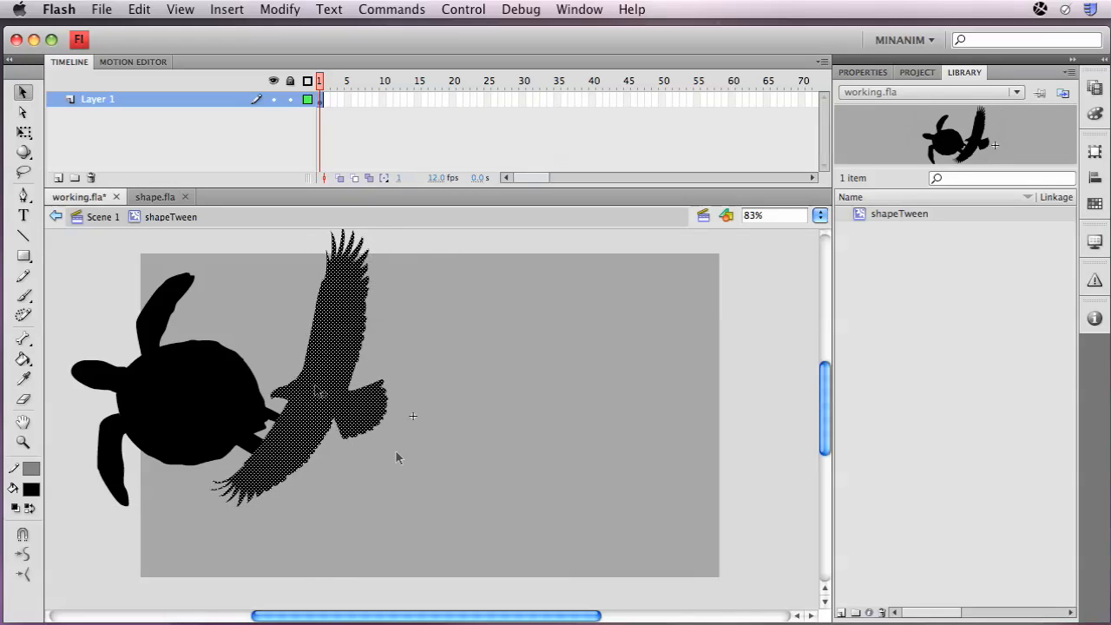
click(396, 451)
click(332, 399)
key(super+z)
key(super+z)
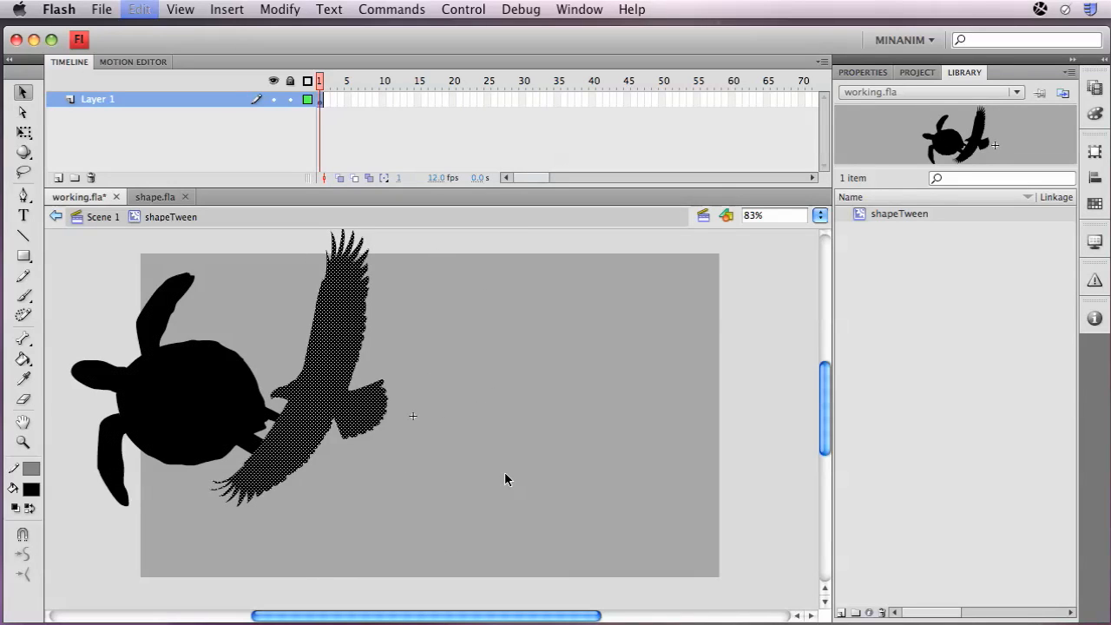
- Centre the eagle on the symbol's registration point and cut the turtle from the first frame
drag(596, 462, 427, 430)
click(529, 417)
click(188, 410)
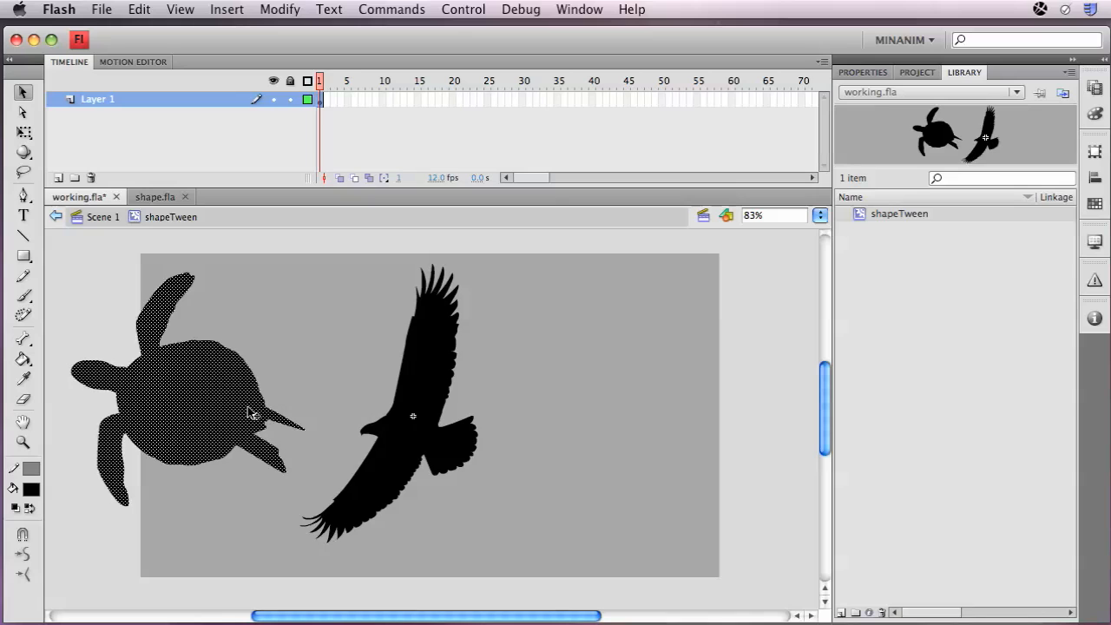
key(Delete)
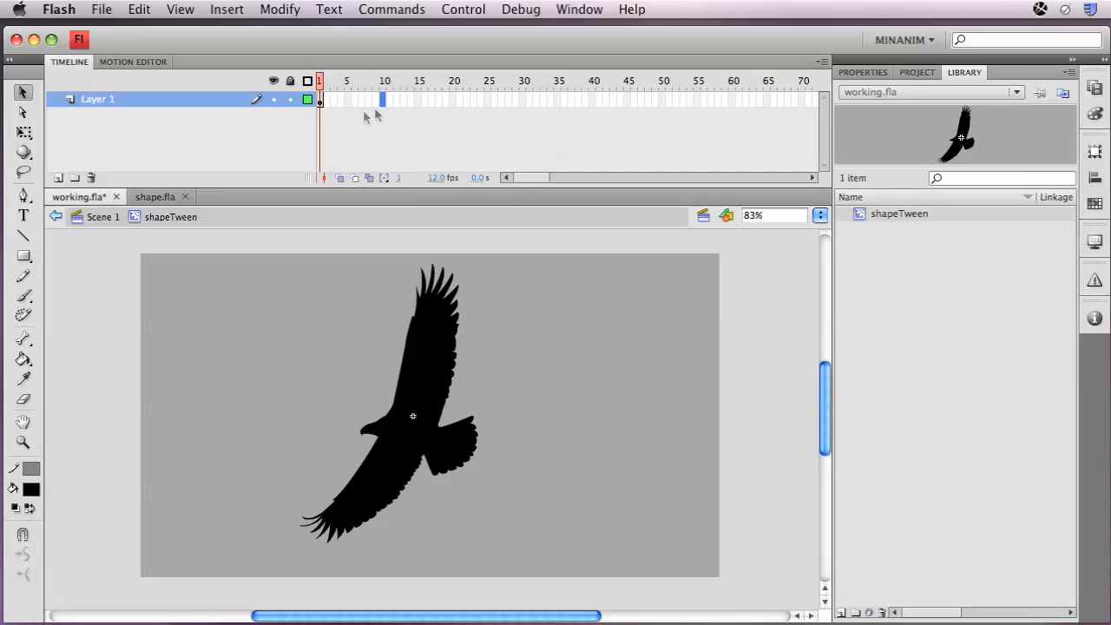
- Extend the eagle's first frame through frame 10 and insert a keyframe at frame 11
key(F6)
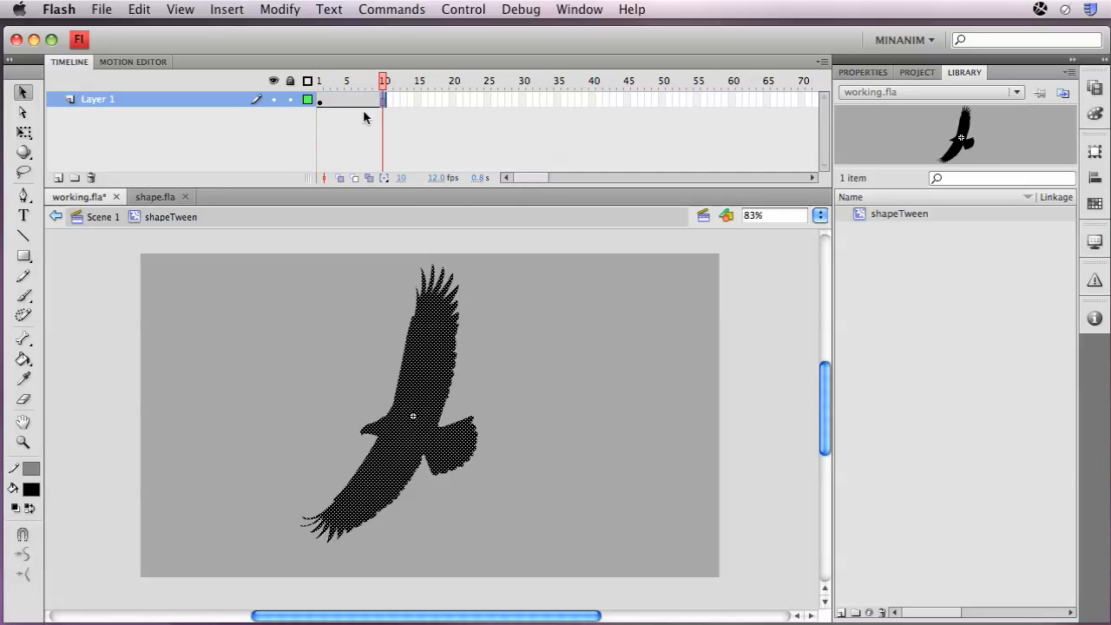
click(389, 100)
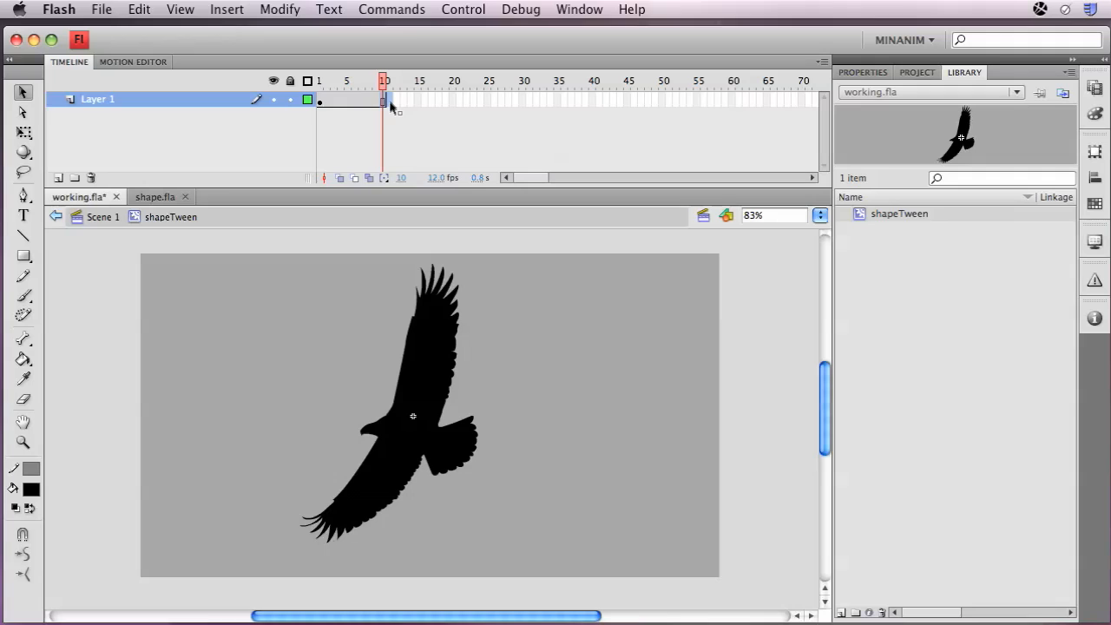
key(F6)
key(Return)
click(391, 102)
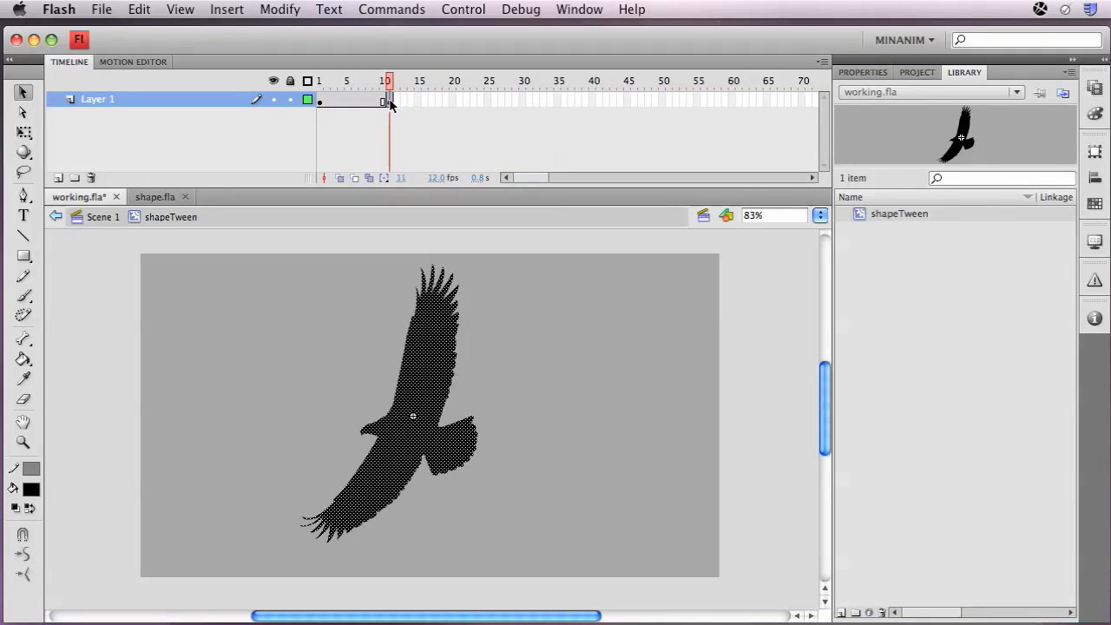
- Insert a blank keyframe at frame 25 and paste the turtle shape into it
click(486, 99)
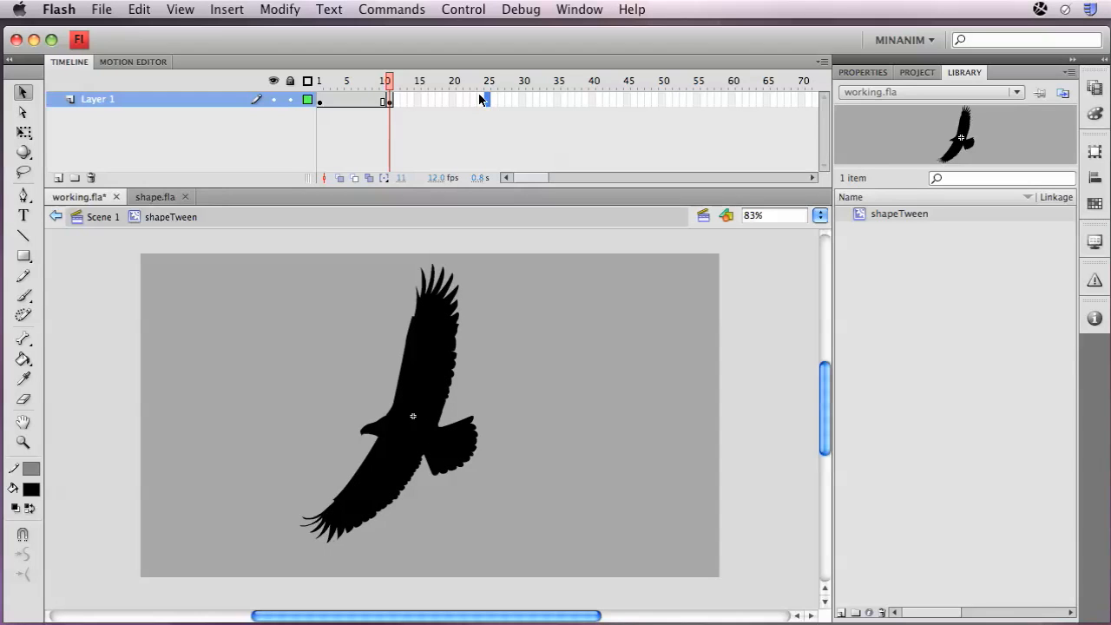
key(F7)
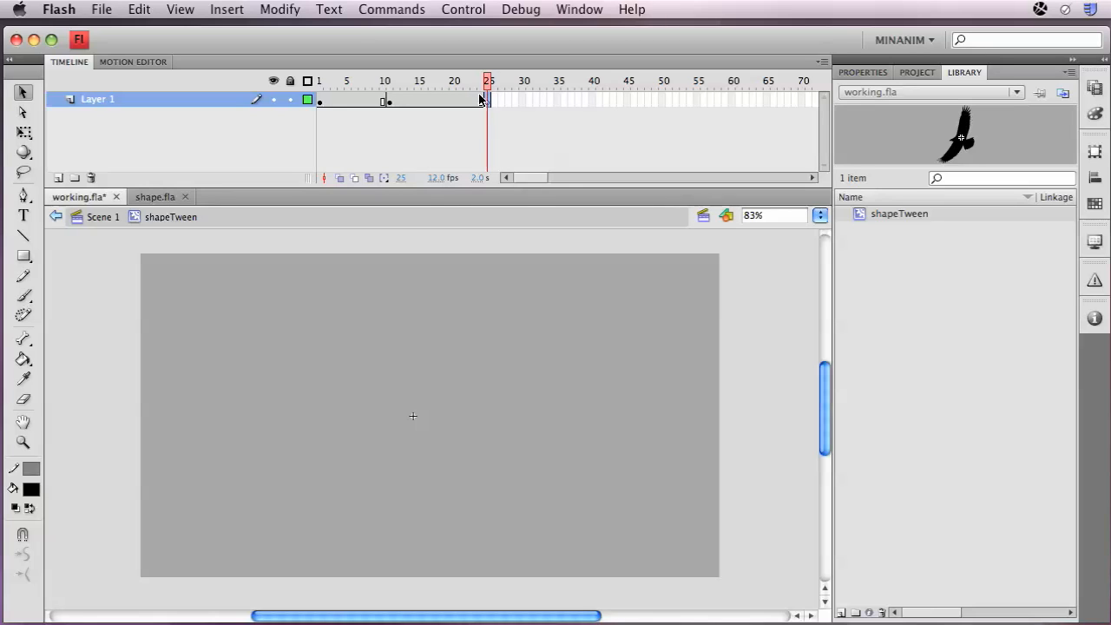
key(super+v)
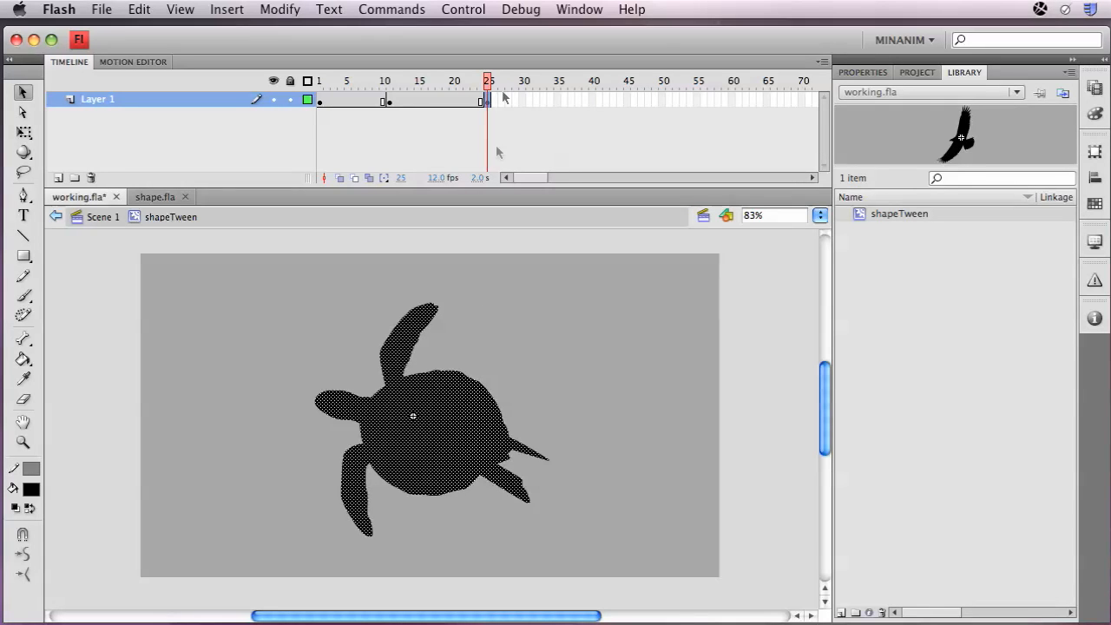
- Check the eagle and turtle keyframes along the timeline and extend the turtle's frames to frame 40
click(320, 80)
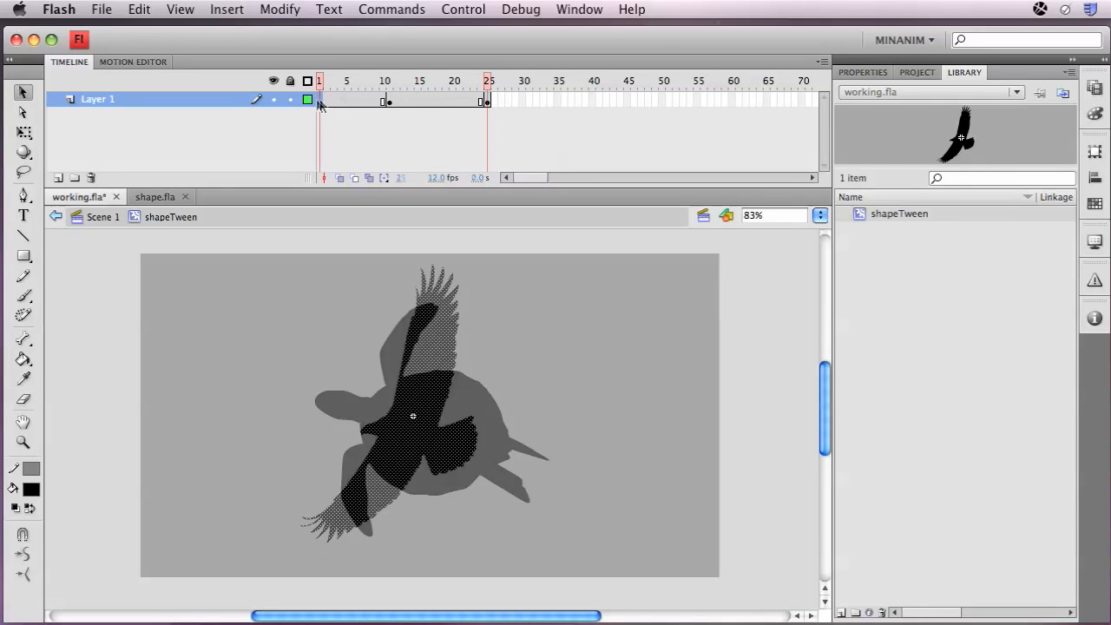
drag(320, 82, 489, 83)
click(389, 101)
click(491, 433)
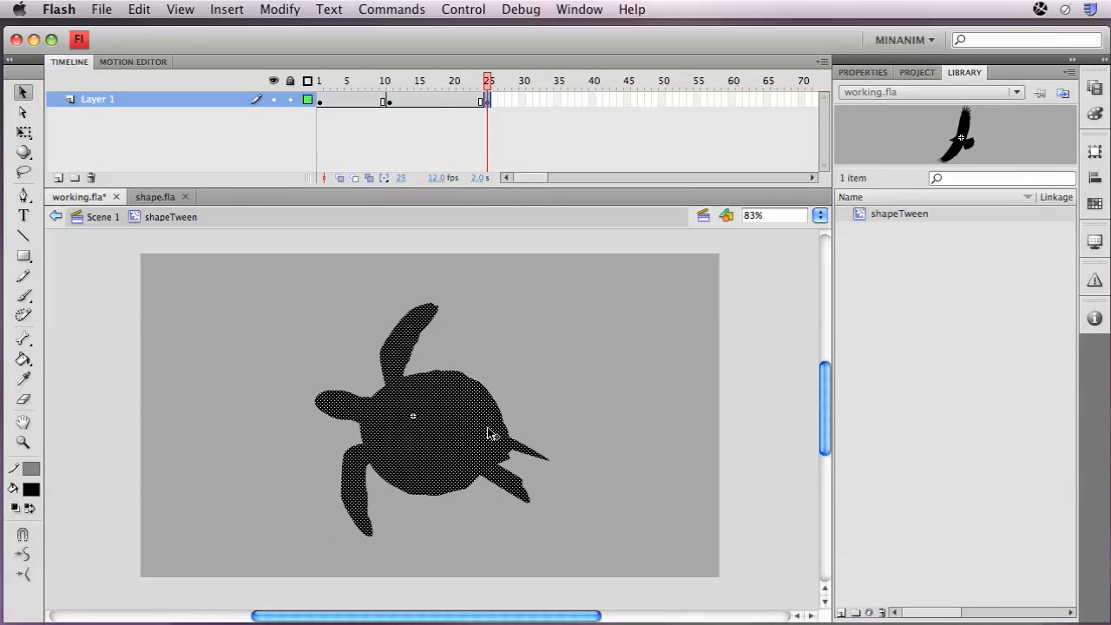
click(592, 102)
key(F6)
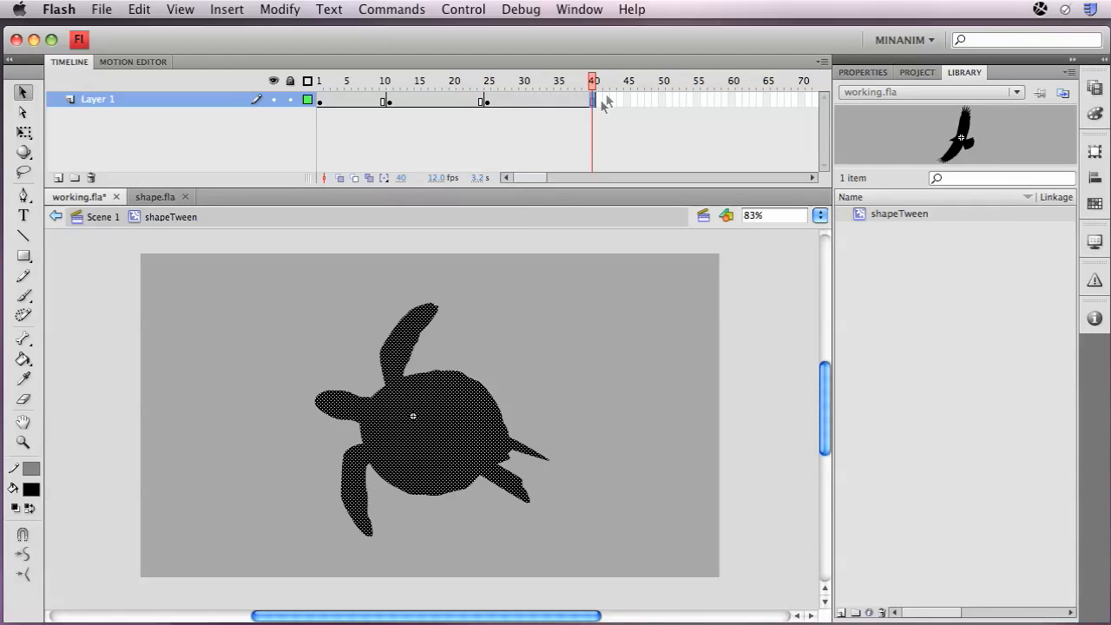
- Compare the eagle shape before frame 25 with the turtle shape in the frame 25 keyframe
drag(594, 80, 444, 84)
click(488, 97)
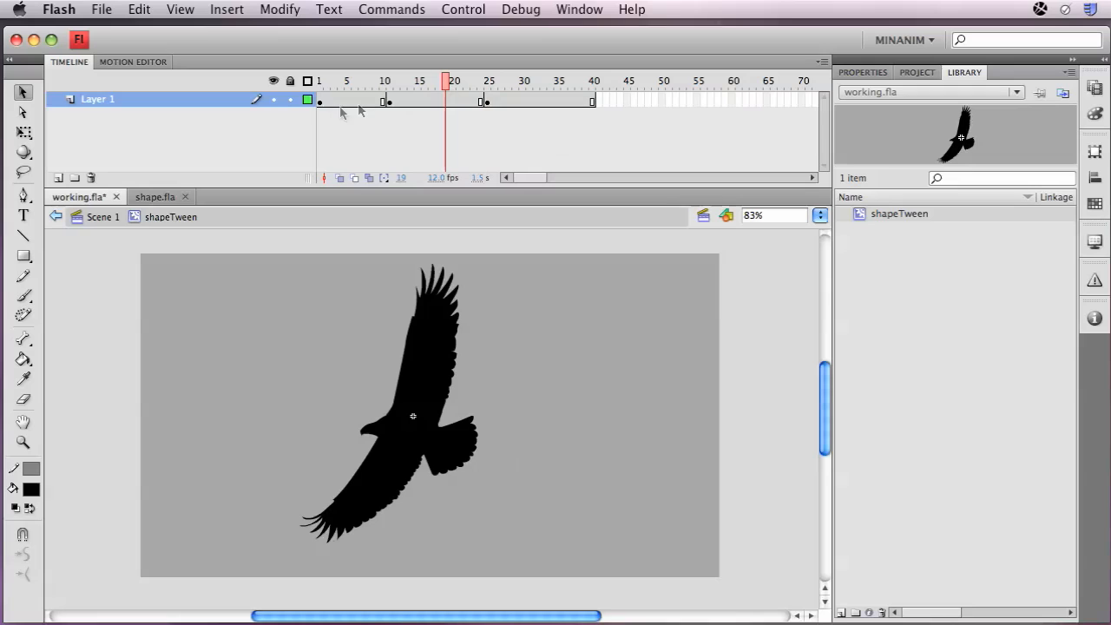
click(436, 338)
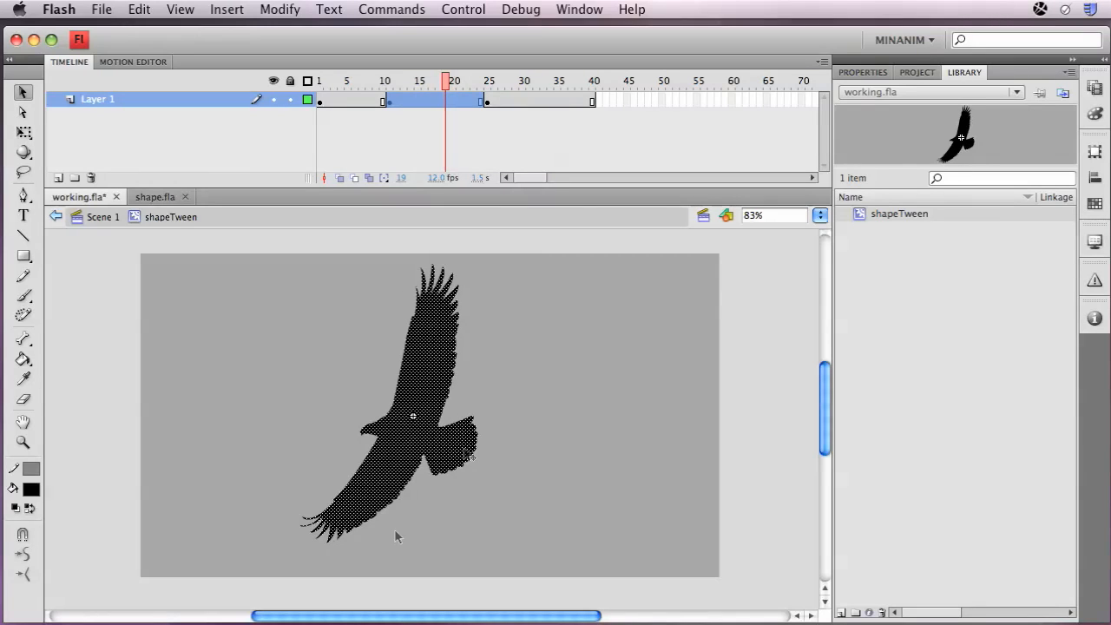
click(487, 103)
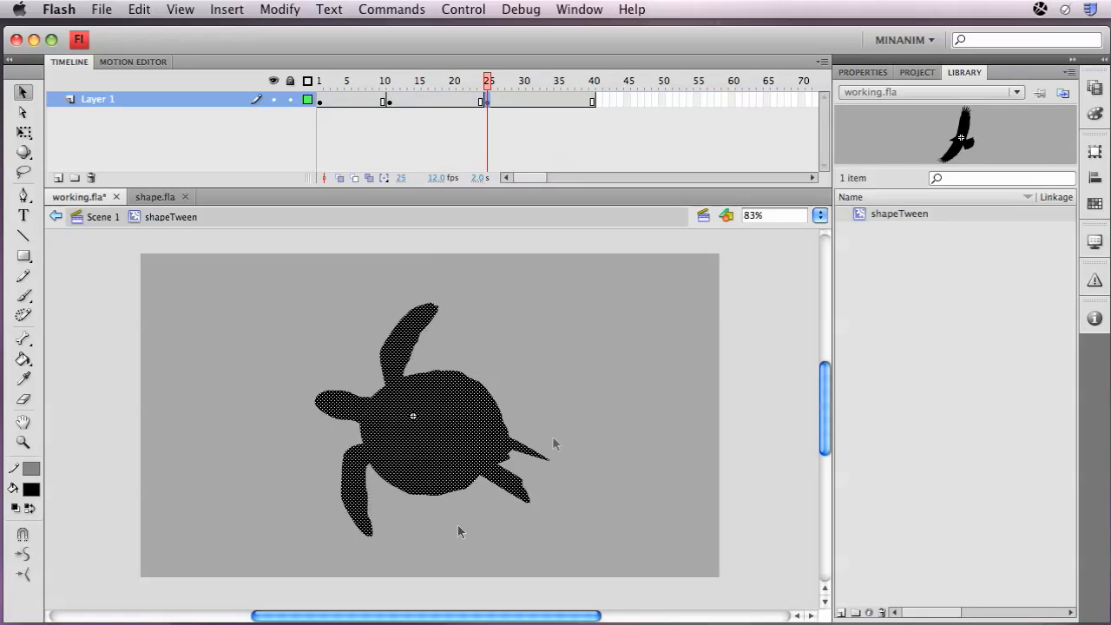
click(533, 370)
click(460, 411)
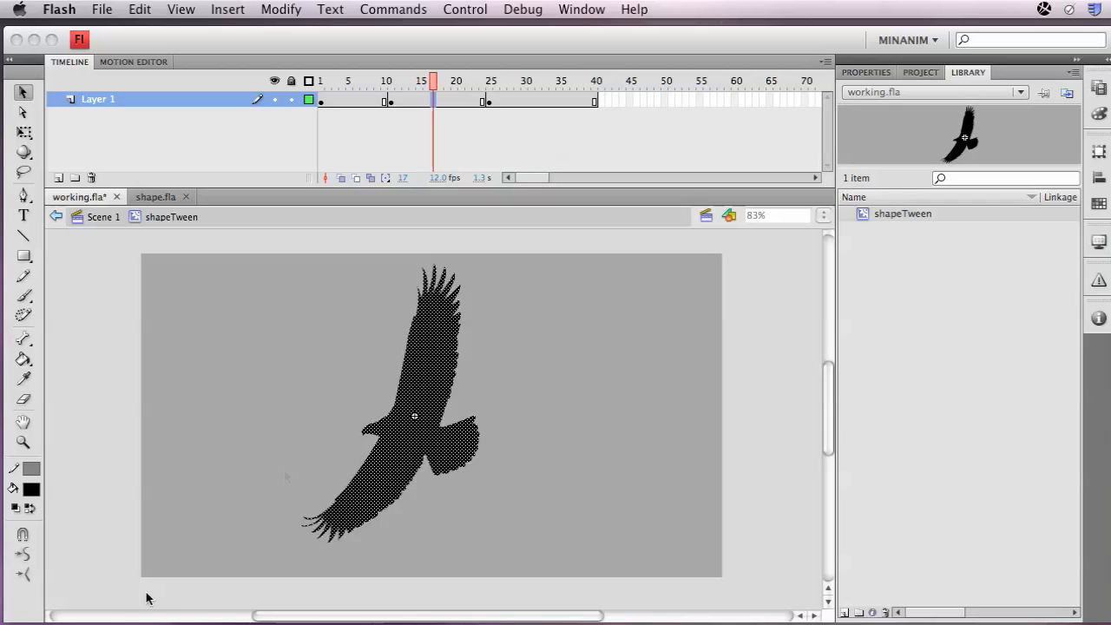
- Apply a shape tween to the span between the eagle keyframe at frame 11 and the turtle keyframe at frame 25
click(394, 105)
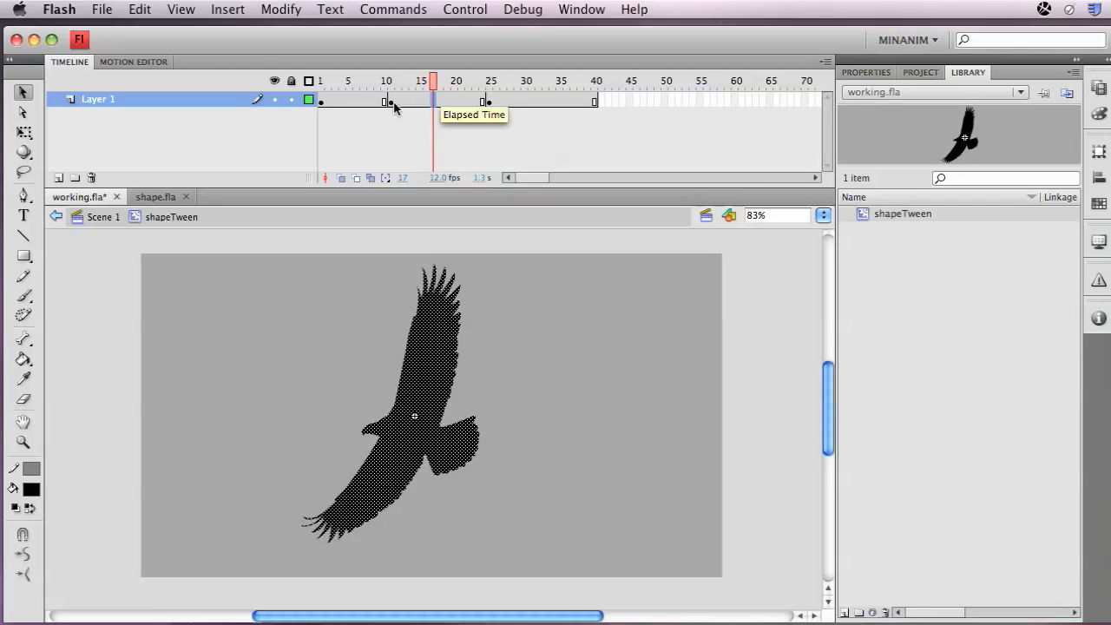
click(392, 103)
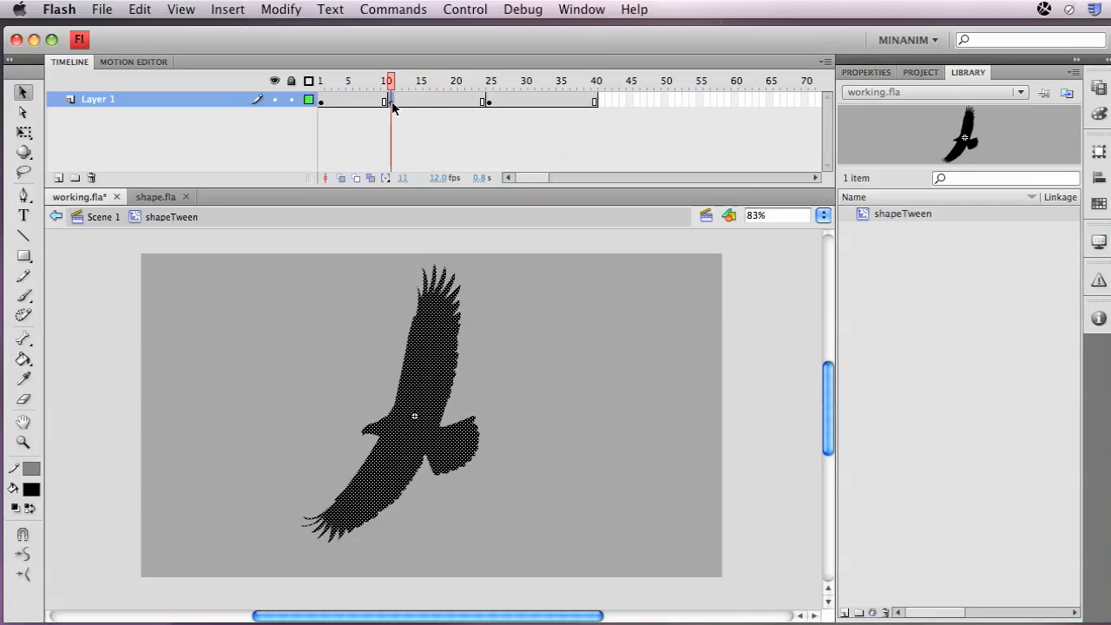
click(490, 102)
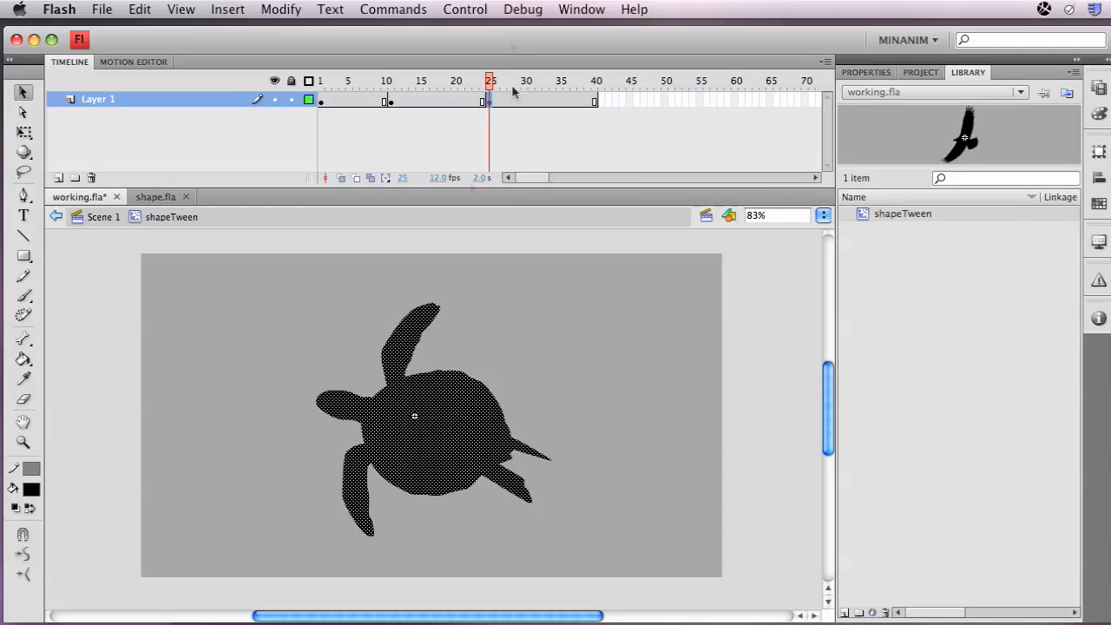
click(434, 103)
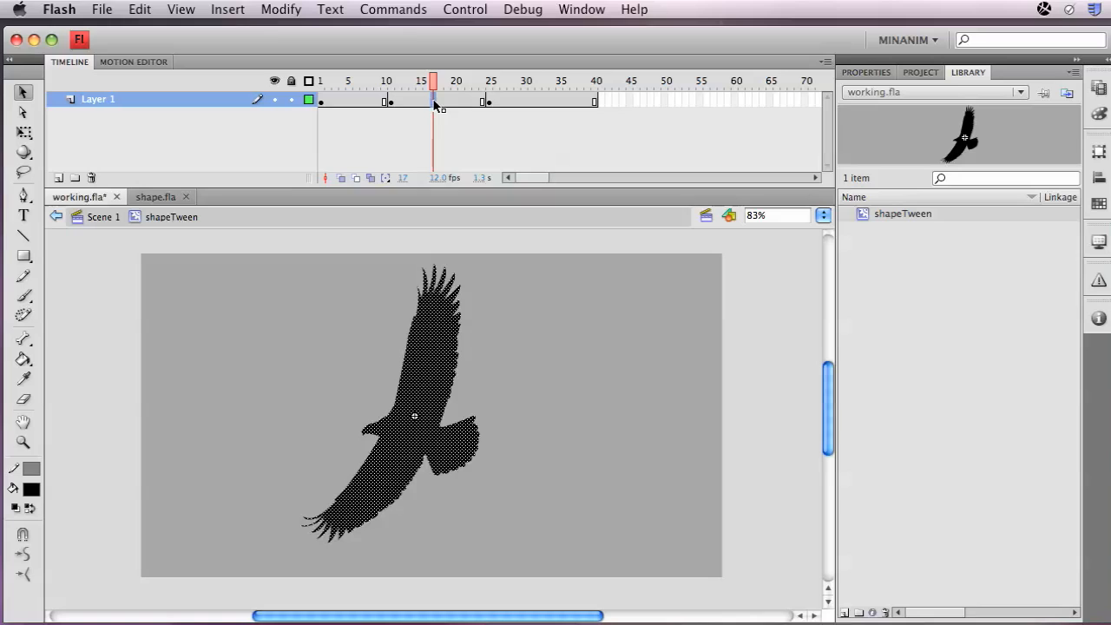
click(235, 10)
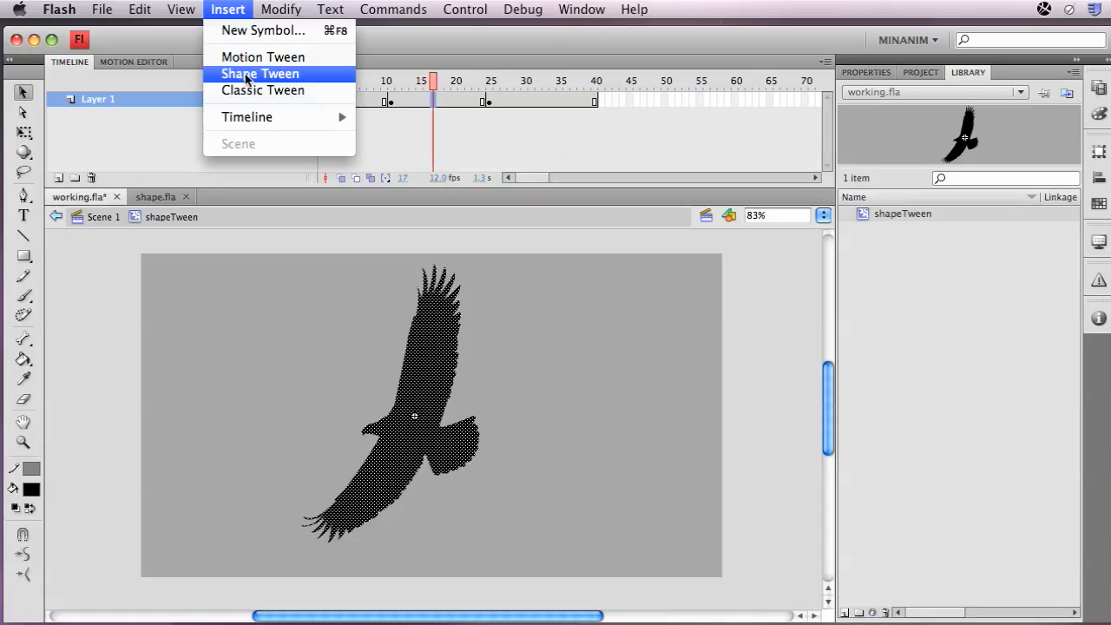
click(247, 76)
- Test the movie to preview how the eagle morphs into the turtle, and close the preview
click(348, 78)
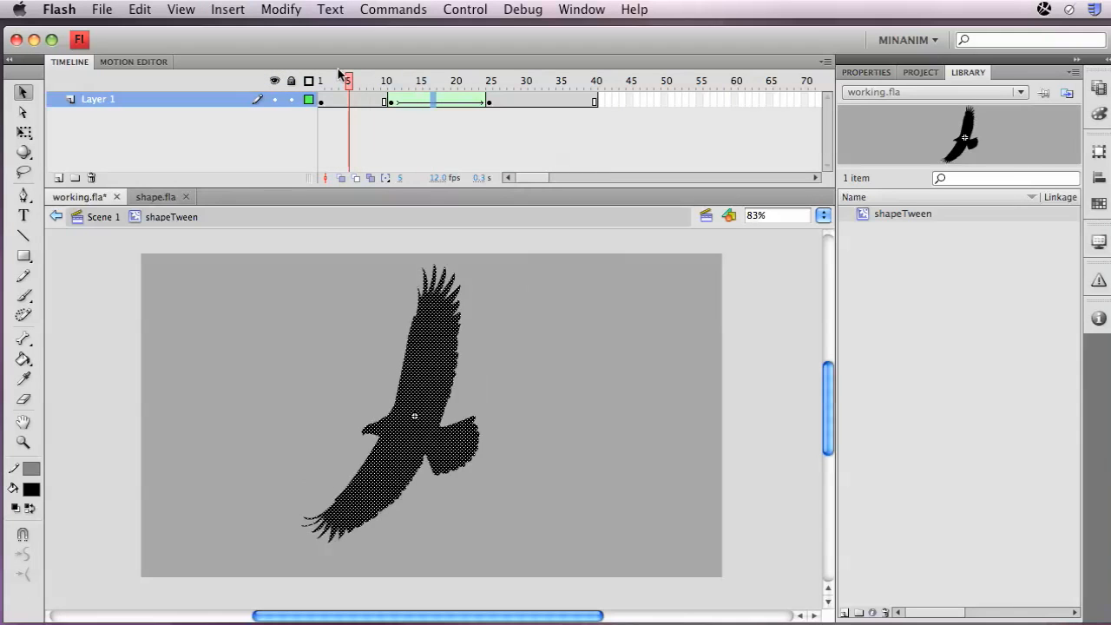
key(super+Return)
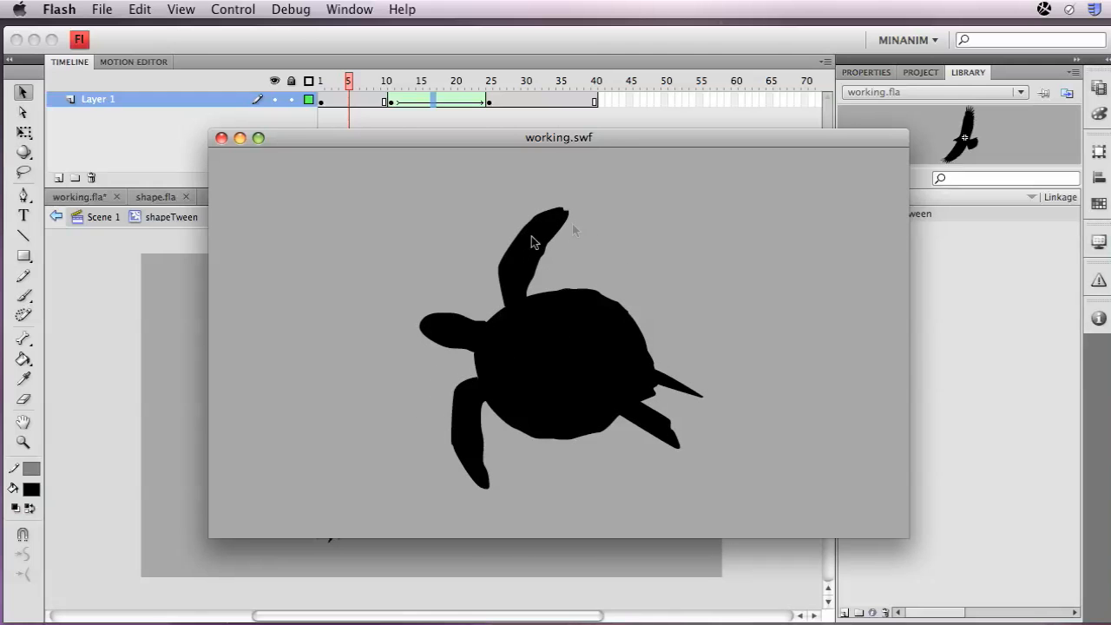
click(222, 137)
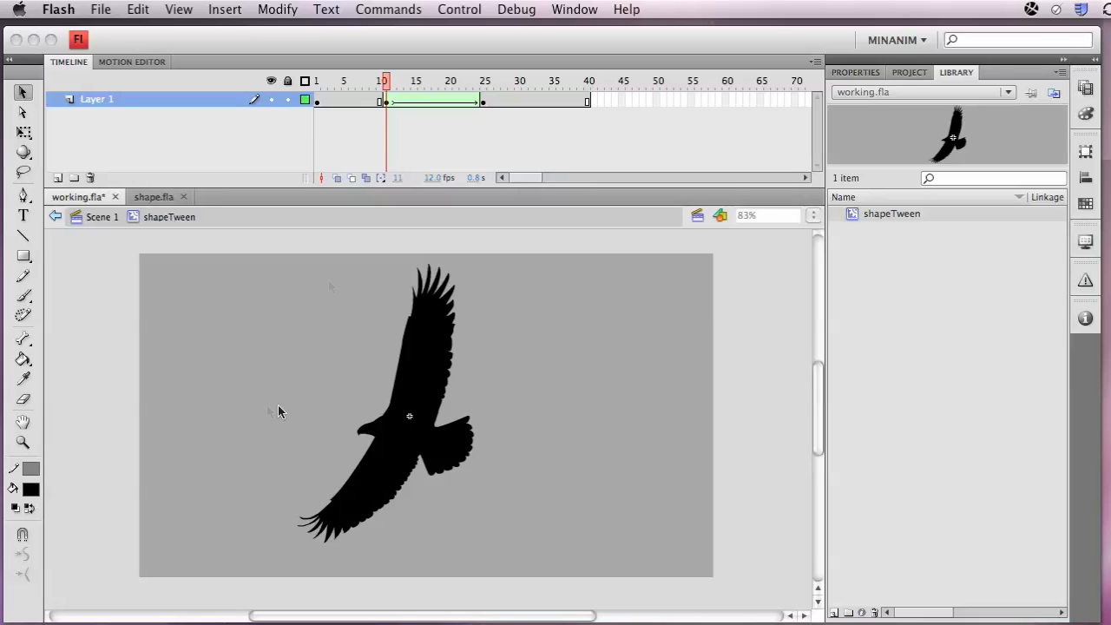
- Add a shape hint to the eagle in the frame 11 keyframe
click(388, 79)
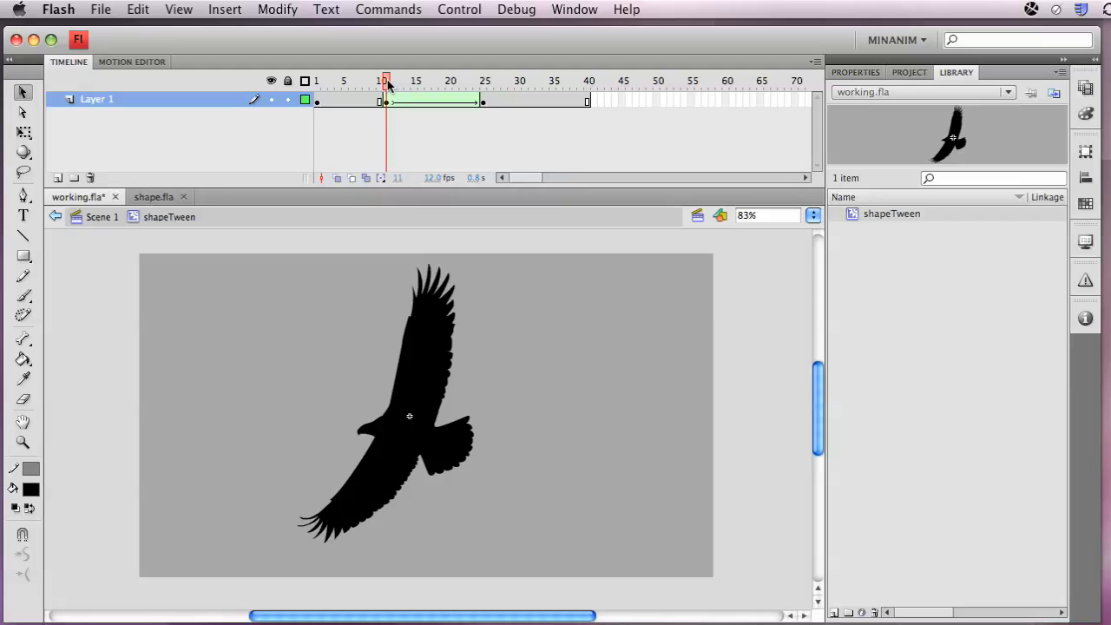
mouse_move(388, 80)
mouse_down()
mouse_move(490, 81)
mouse_move(386, 81)
mouse_up()
click(387, 102)
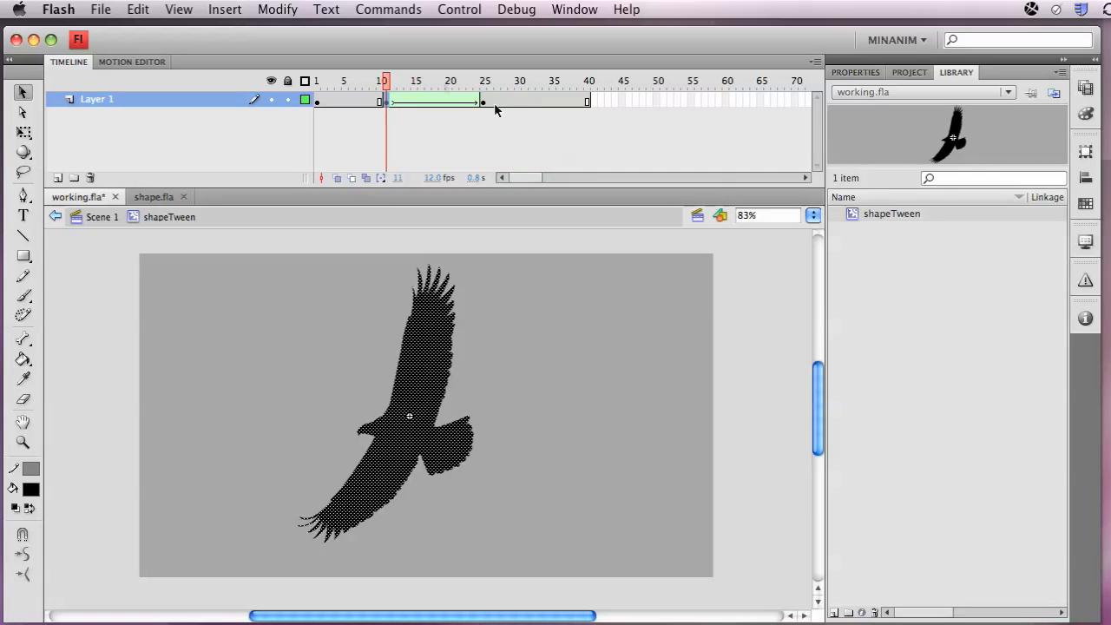
click(485, 102)
drag(488, 82, 384, 86)
click(386, 102)
click(289, 9)
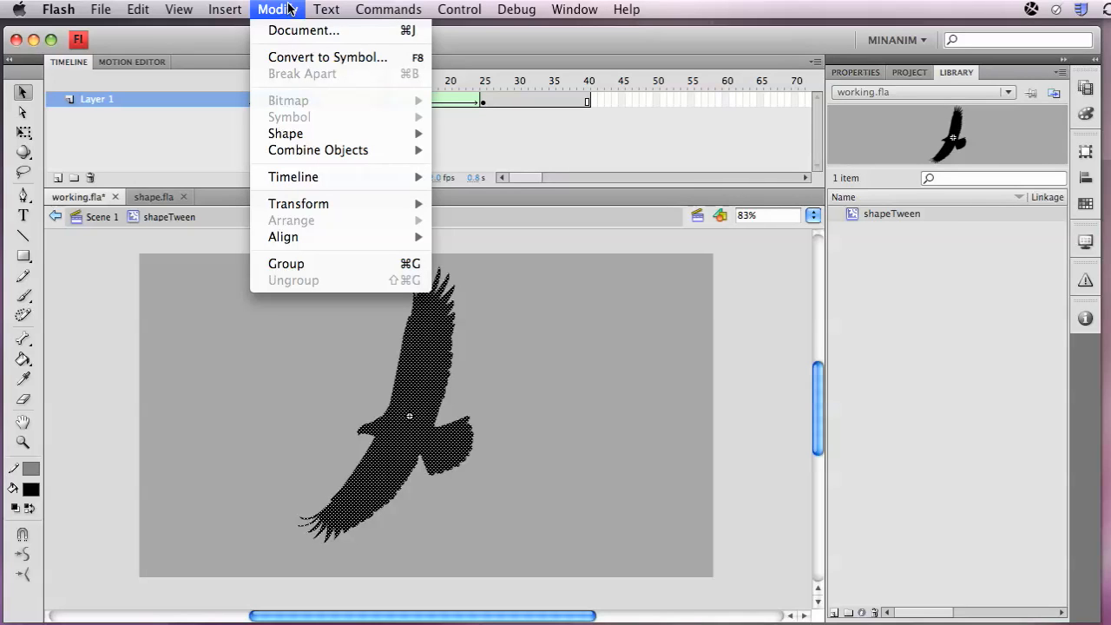
mouse_move(309, 139)
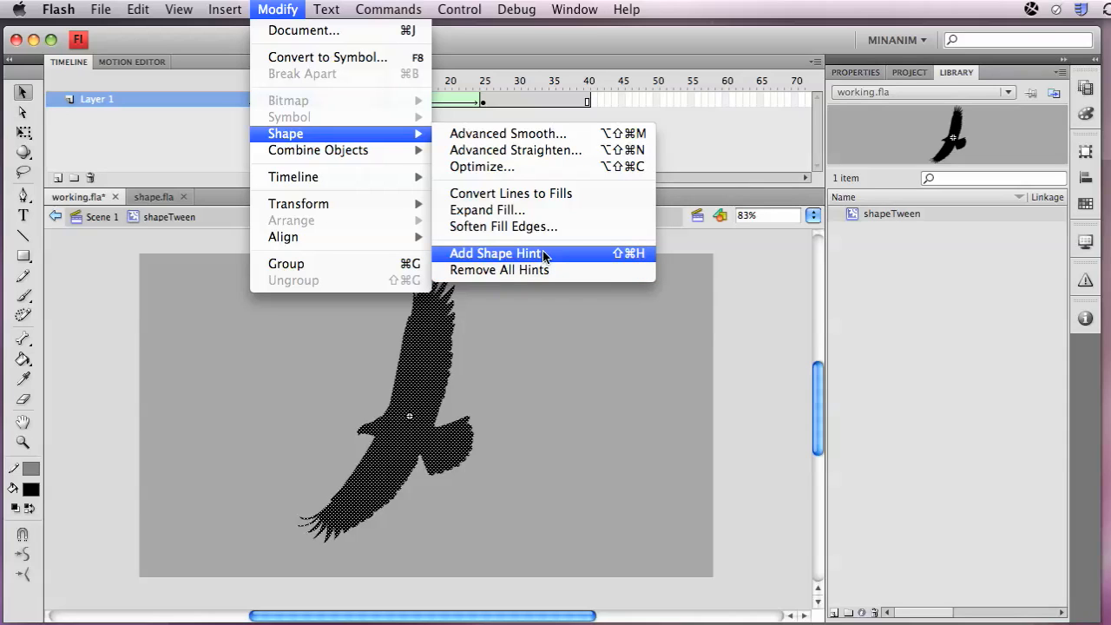
click(495, 252)
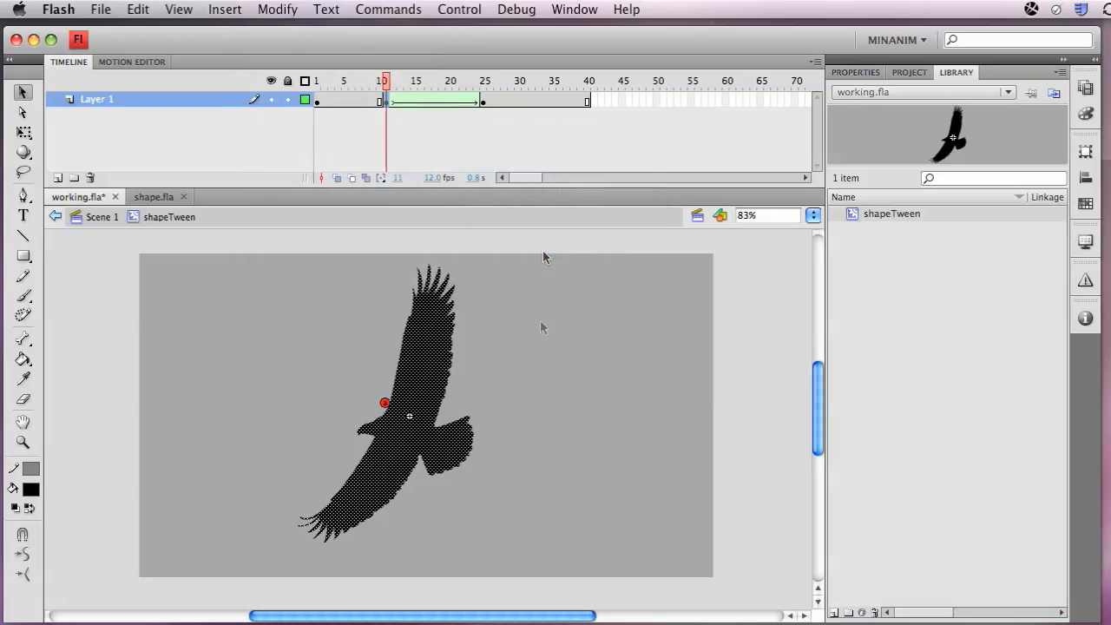
- Place the shape hint on the eagle's beak tip in frame 11 and its counterpart on the turtle's nose in frame 25
drag(277, 347, 496, 483)
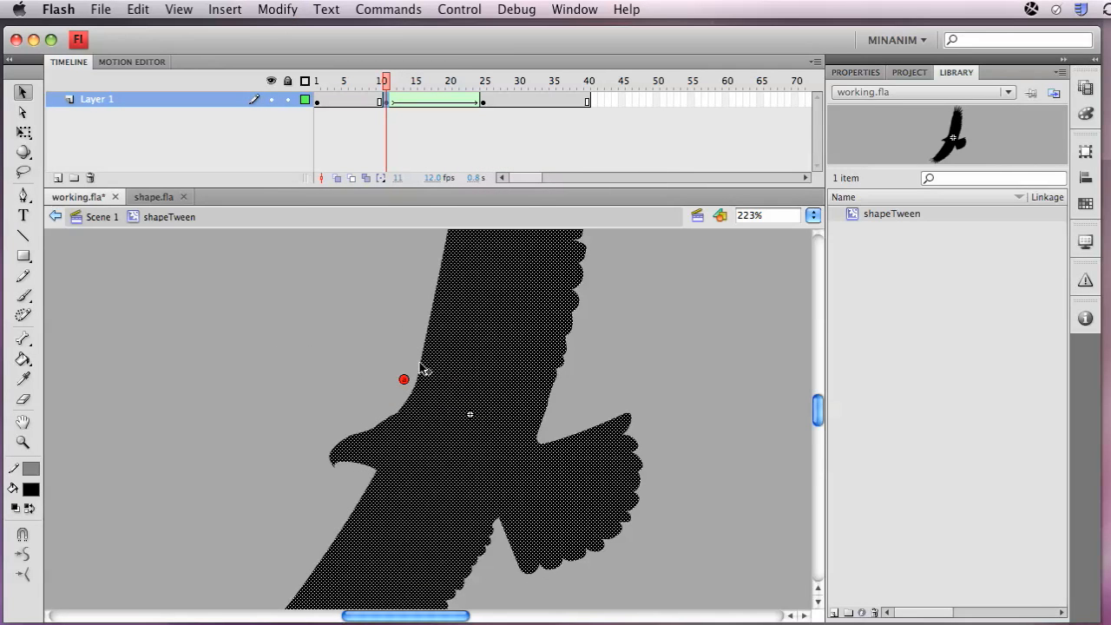
key(super+shift+slash)
drag(329, 449, 331, 450)
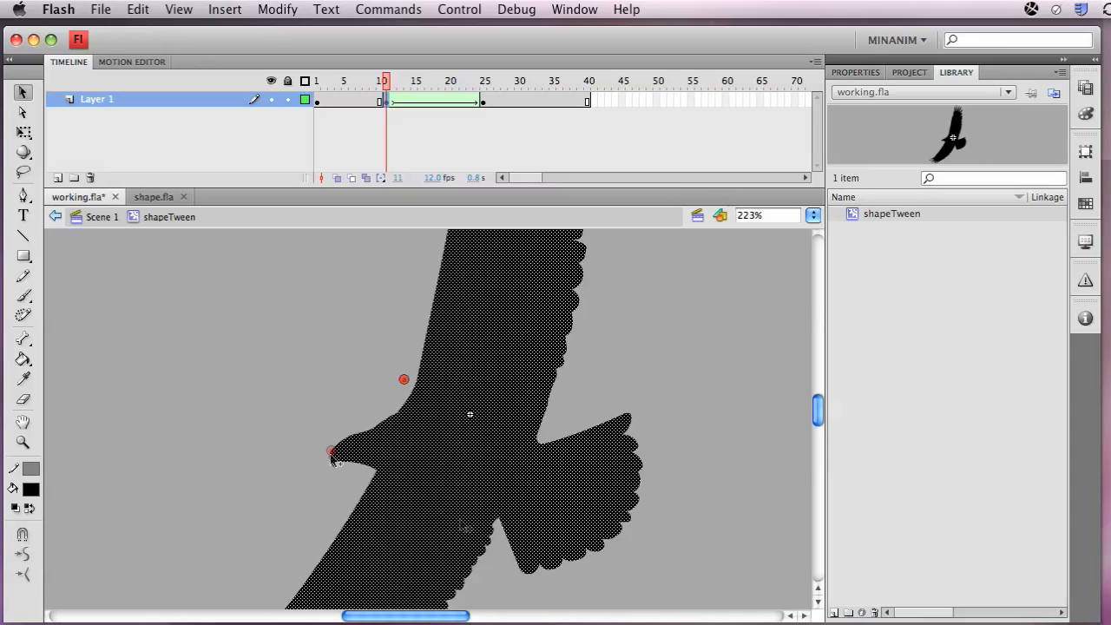
click(483, 102)
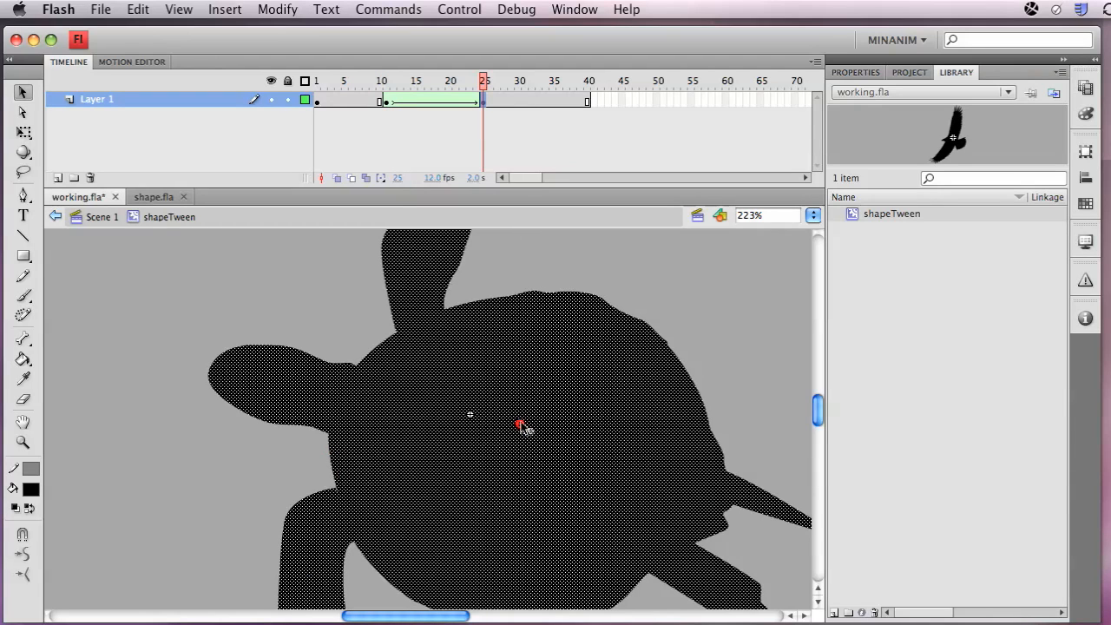
drag(519, 424, 208, 371)
- Check the beak hint and the tween's early frames, and compare the eagle's tail with the turtle's hind flippers in frame 25
click(387, 103)
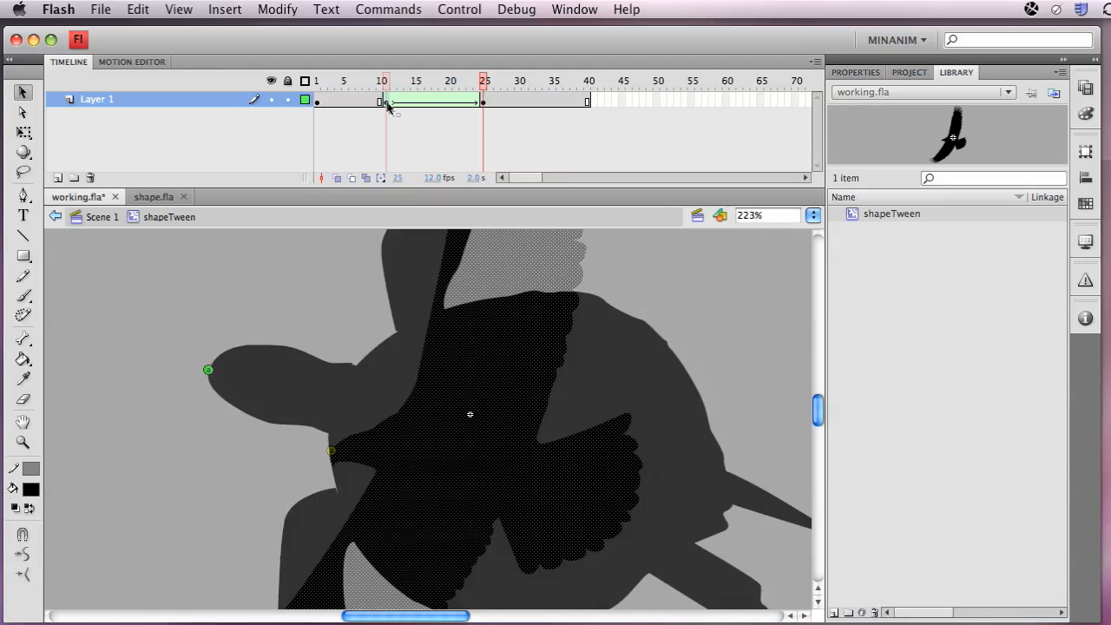
click(404, 80)
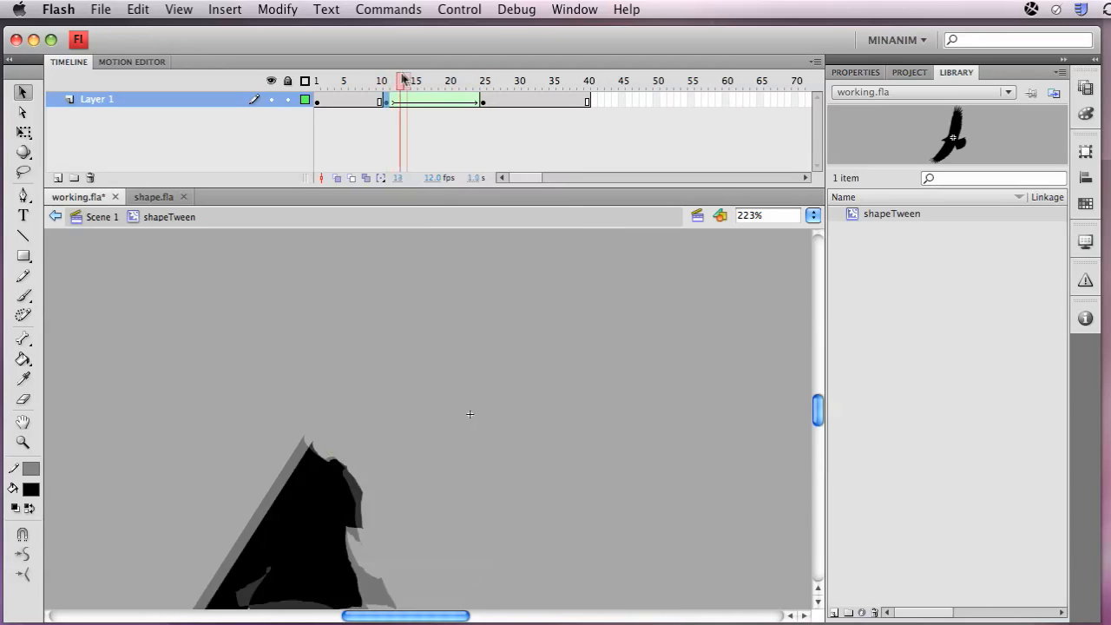
drag(404, 79, 388, 97)
click(315, 420)
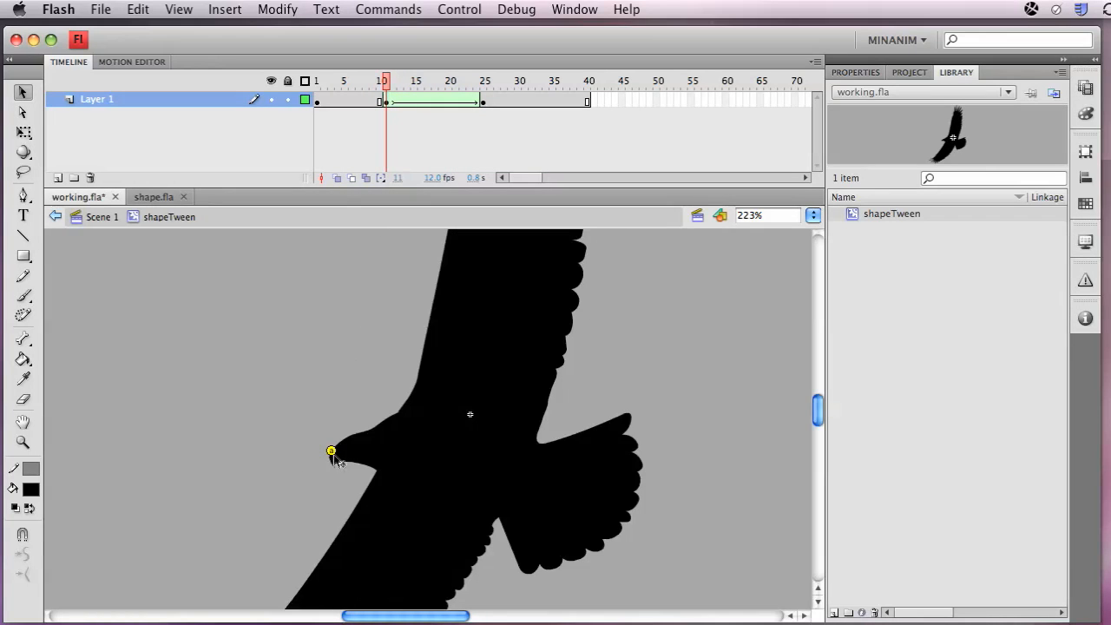
drag(331, 451, 344, 455)
key(space)
drag(572, 402, 453, 332)
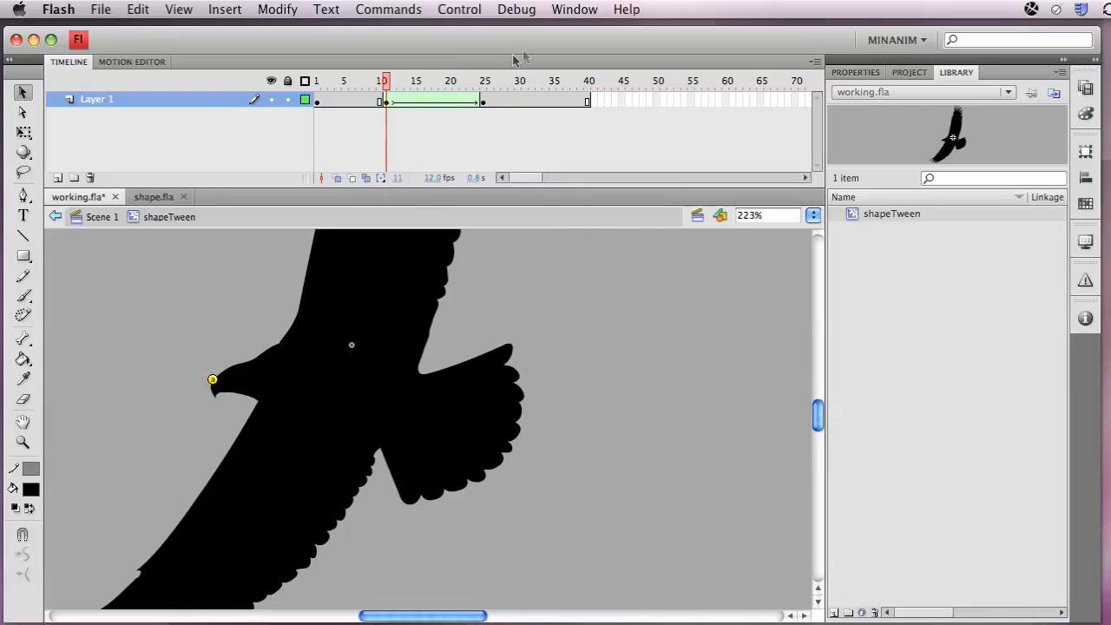
click(483, 100)
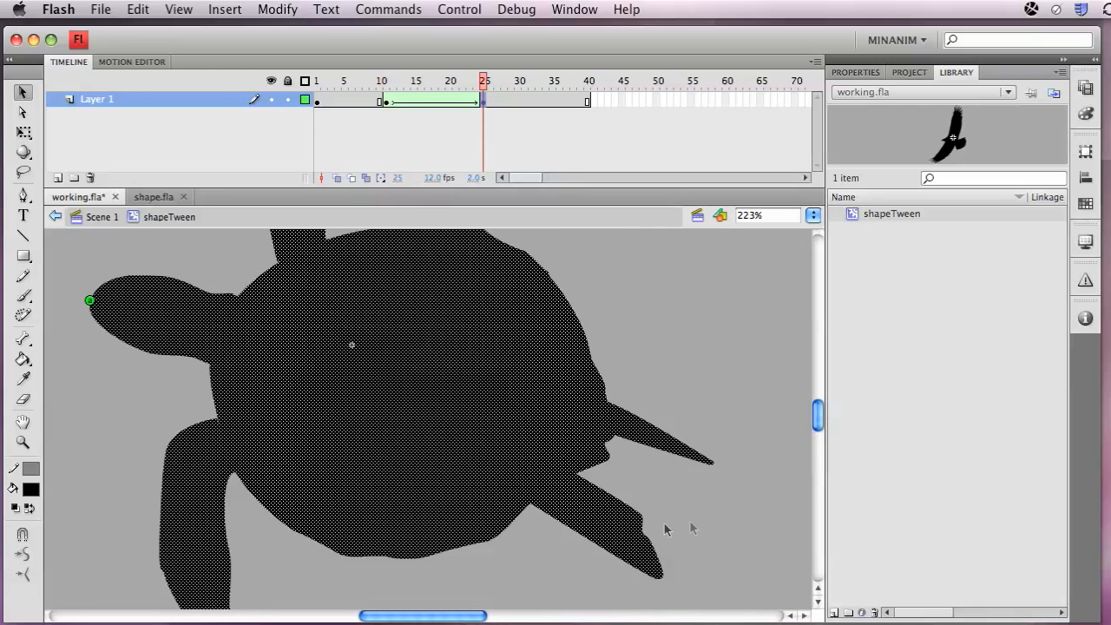
- Add two more shape hints in frame 11 and place them on the upper and lower corners of the eagle's tail
click(384, 101)
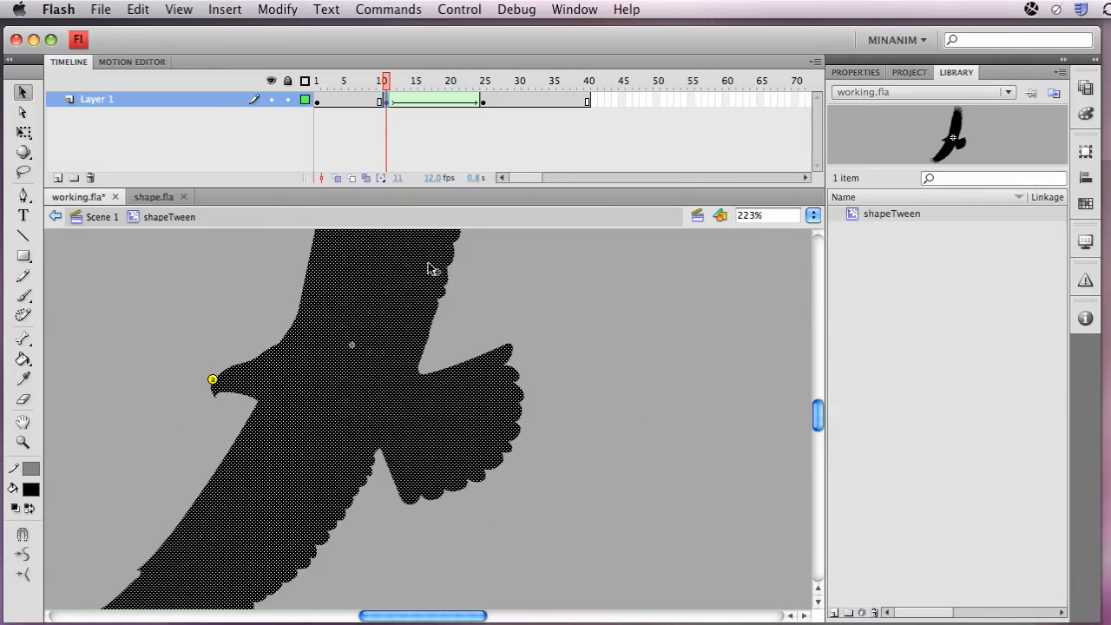
key(super+shift+h)
key(super+shift+slash)
drag(510, 351, 512, 349)
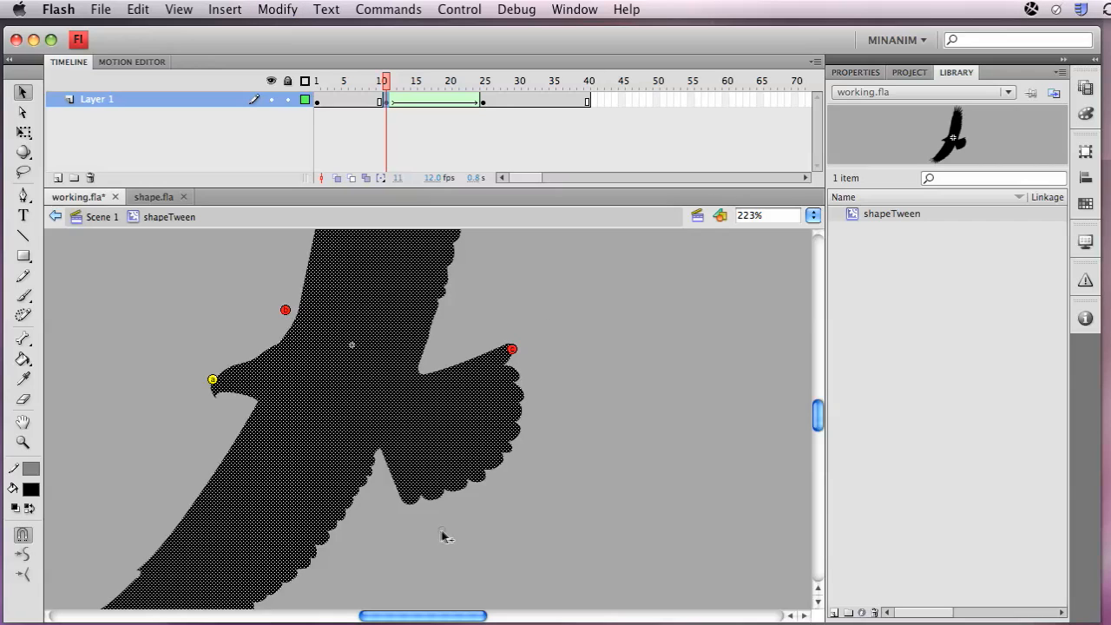
drag(442, 536, 414, 503)
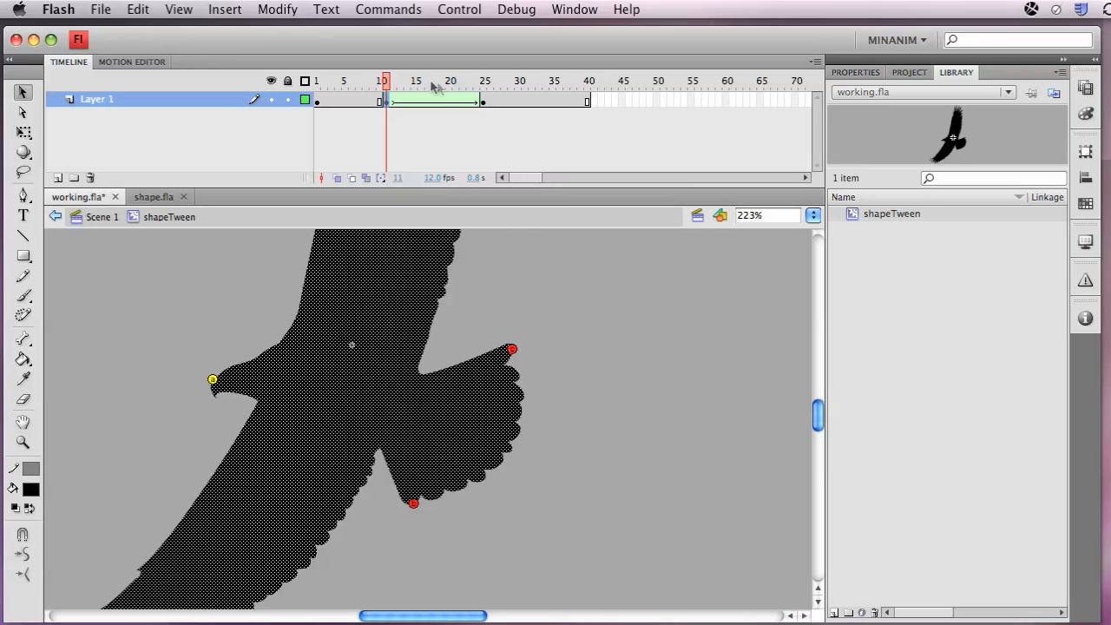
- Place the two matching tail hints on the tips of the turtle's upper and lower hind flippers in frame 25
click(483, 100)
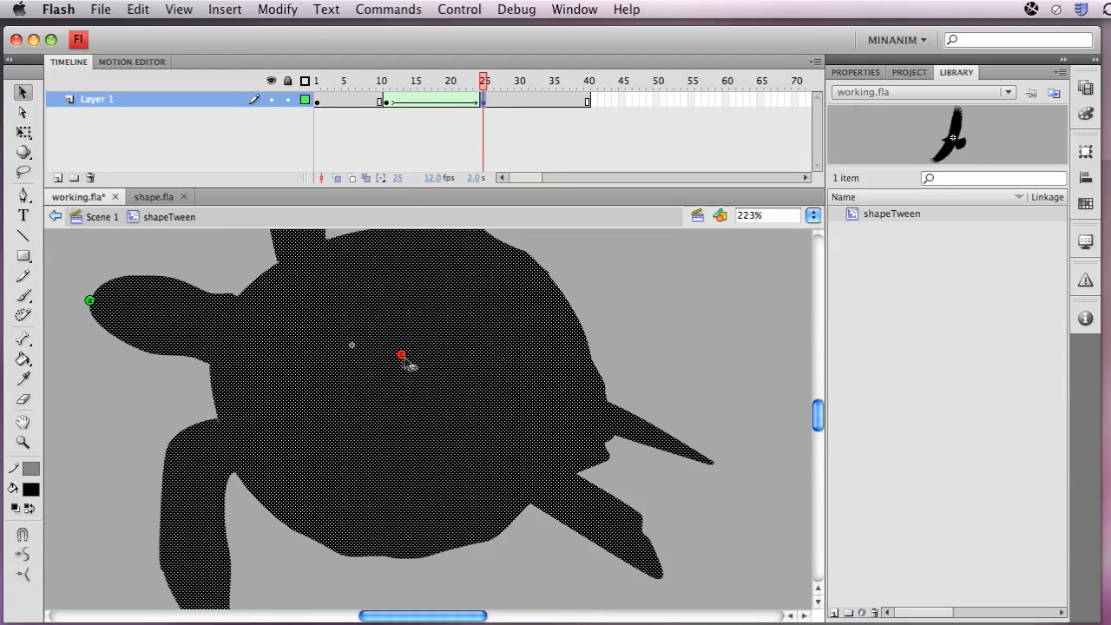
drag(401, 355, 712, 462)
drag(406, 356, 663, 571)
- Scrub through the hinted tween, test the movie to preview the morph, and close the preview
drag(484, 82, 467, 95)
drag(422, 97, 384, 102)
key(super+Return)
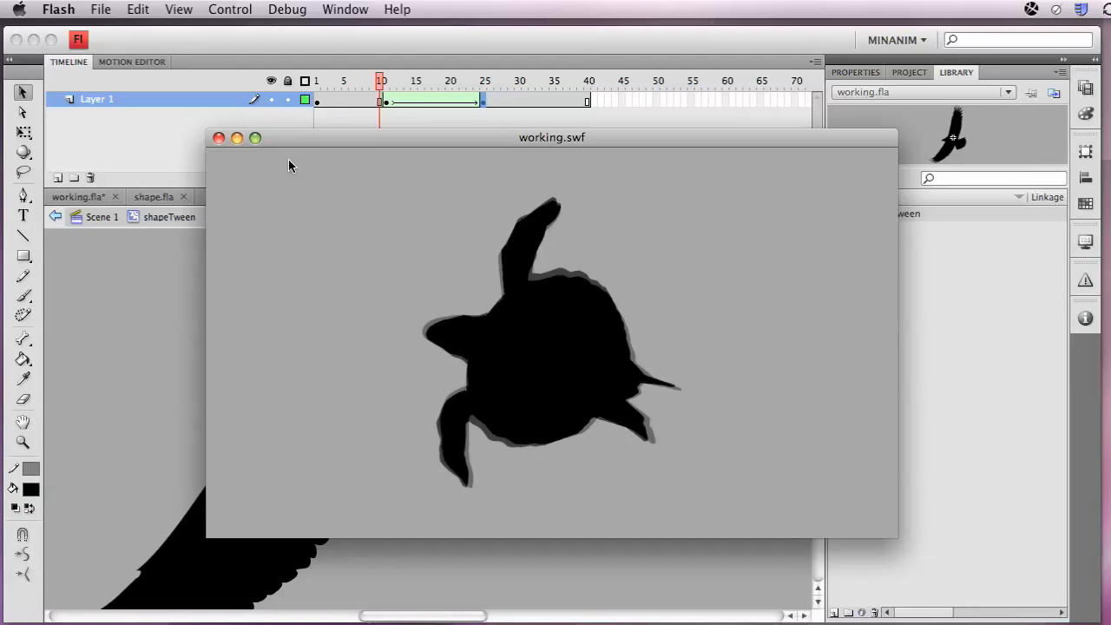
click(218, 138)
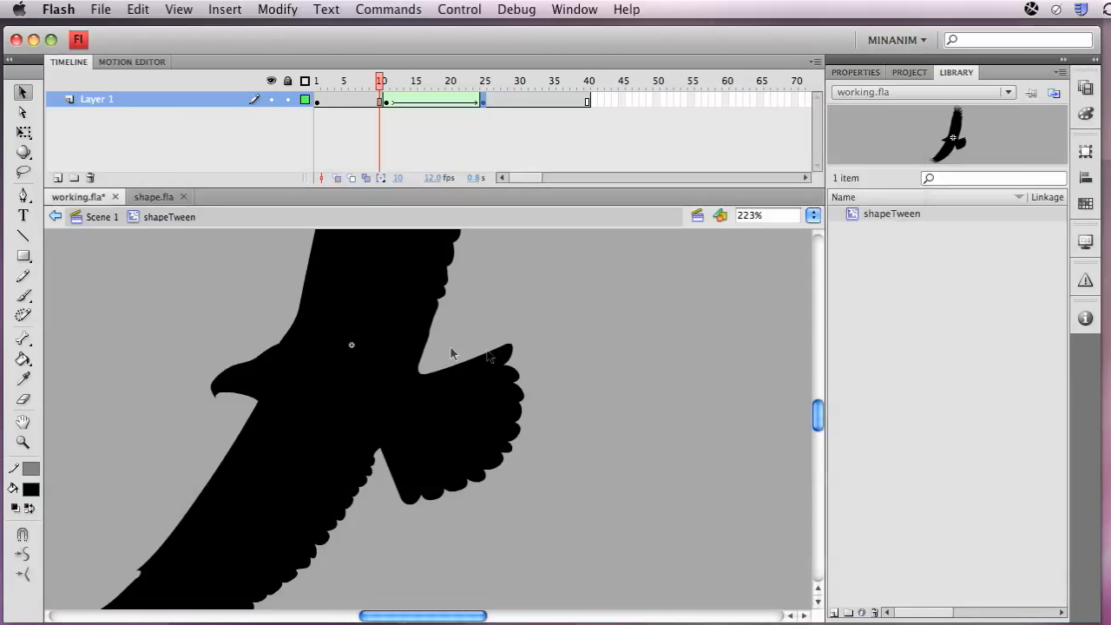
- Examine how the eagle's upper wing feathers change shape between frames 10 and 19 of the tween
click(488, 355)
scroll(496, 334, up, 8)
scroll(495, 333, up, 5)
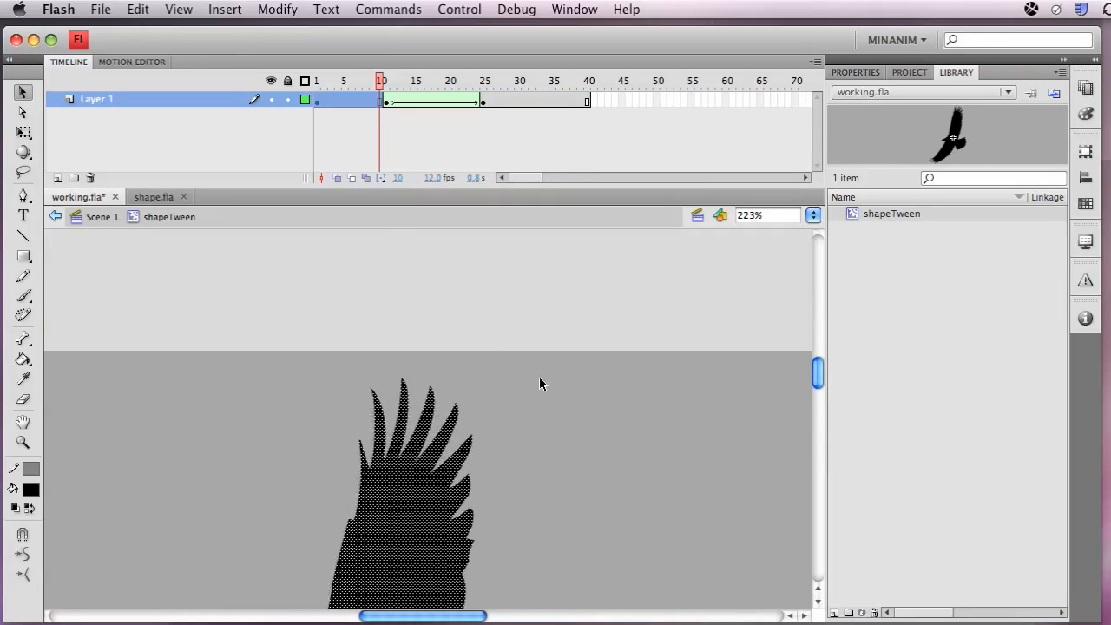
drag(539, 378, 414, 256)
mouse_move(199, 283)
mouse_down()
mouse_move(352, 429)
mouse_move(560, 542)
mouse_move(516, 529)
mouse_up()
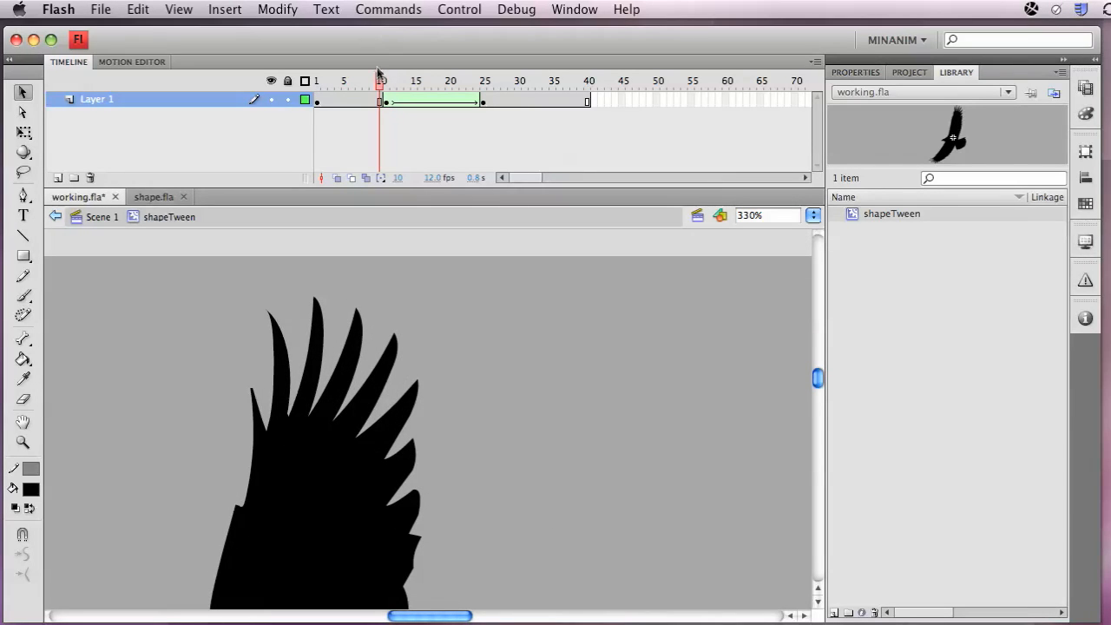
drag(378, 72, 442, 73)
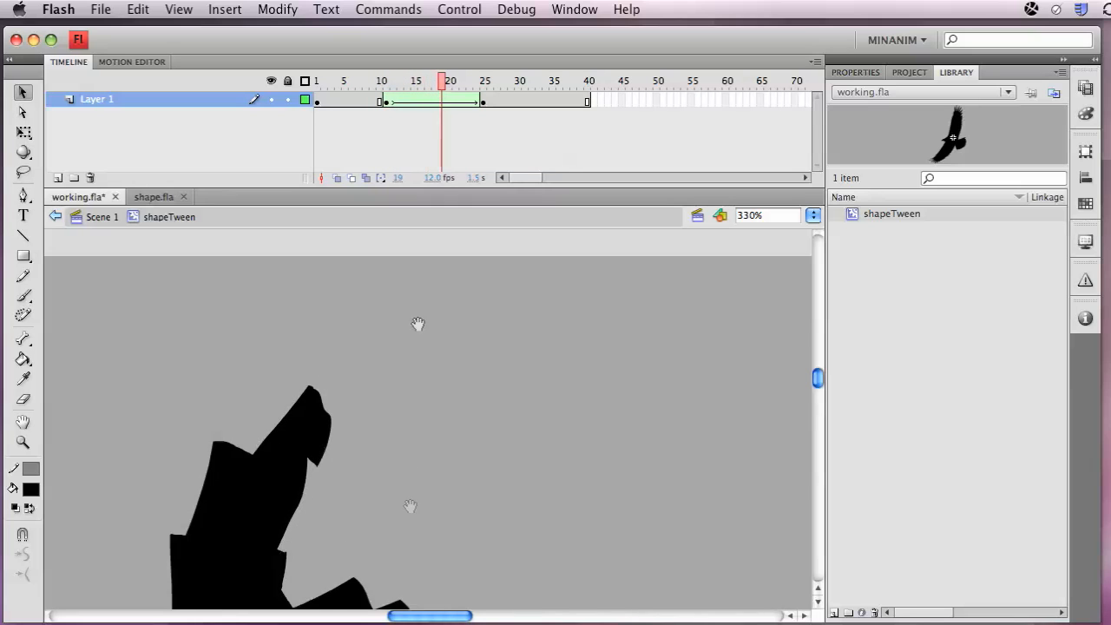
drag(411, 506, 316, 334)
alt+super+click(405, 439)
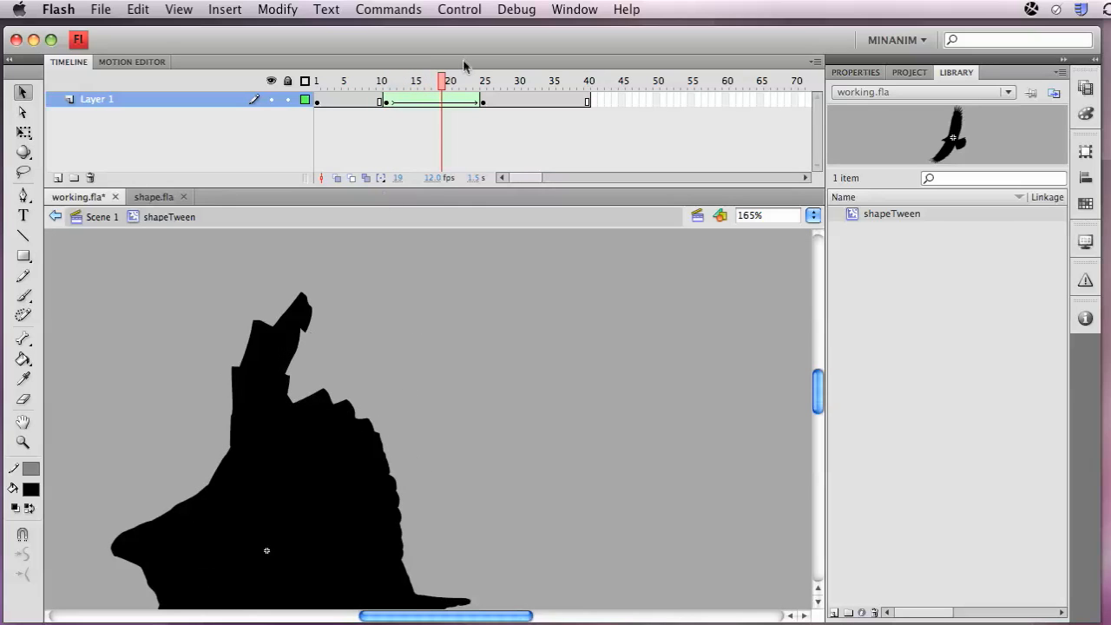
drag(450, 75, 388, 81)
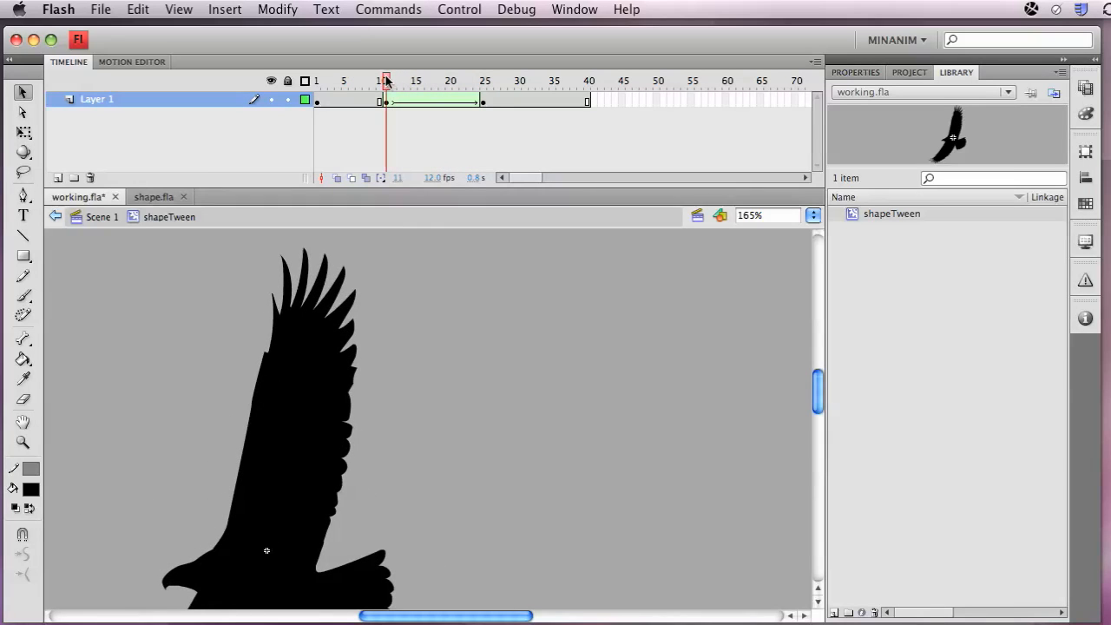
- Add a shape hint in frame 11 and snap it to the tip of a middle feather on the eagle's upper wing
click(386, 102)
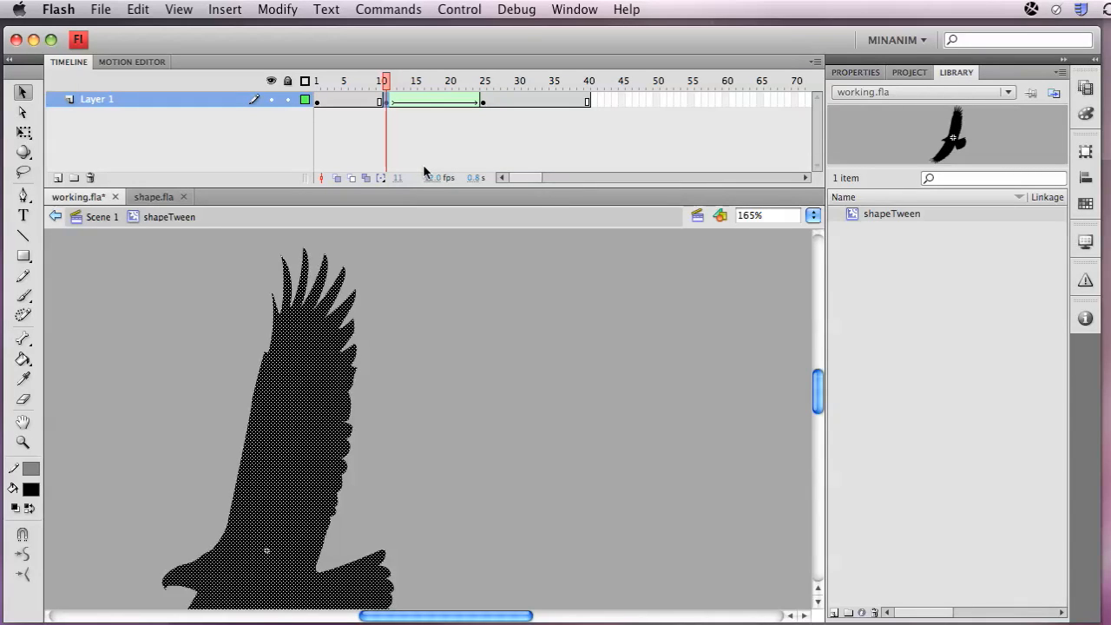
key(super+alt+h)
key(super+shift+slash)
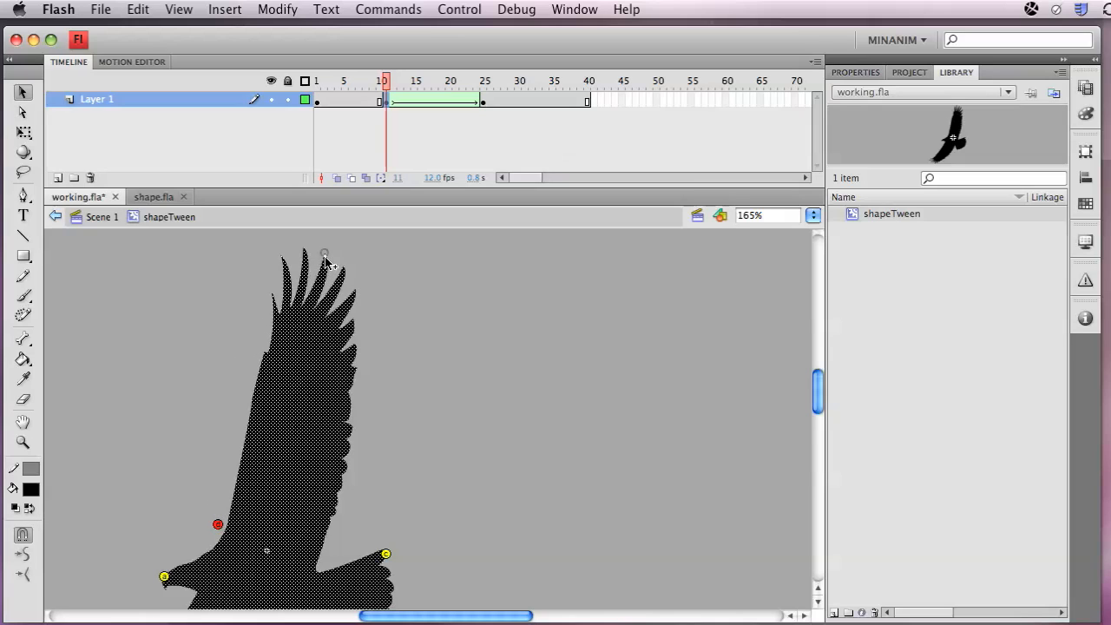
drag(325, 258, 324, 253)
key(super+shift+slash)
- Snap the matching upper-wing hint to the tip of the turtle's upper front flipper in frame 25
click(484, 101)
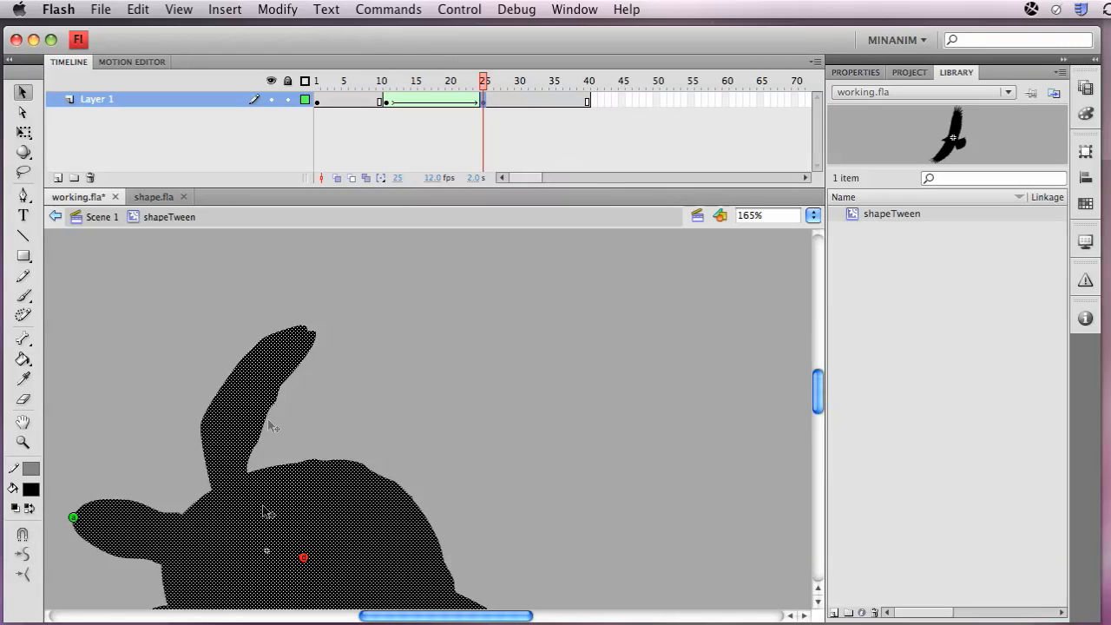
key(super+shift+slash)
drag(304, 331, 302, 327)
key(super+shift+slash)
- Add another shape hint in frame 11 and snap it into the notch at the base of the eagle's upper wing feathers
drag(484, 87, 387, 79)
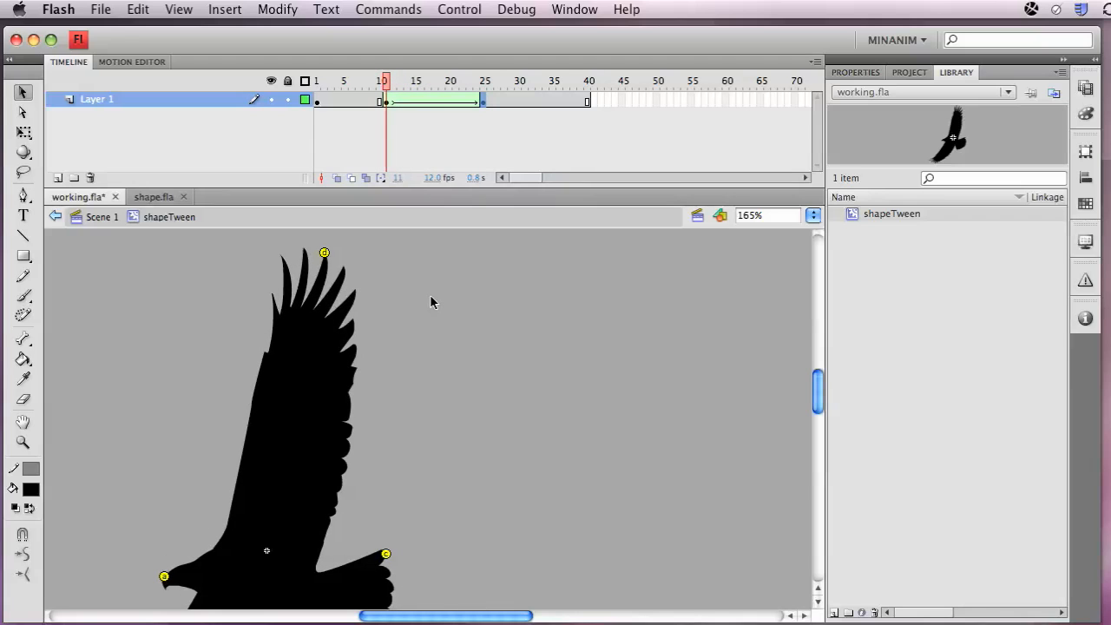
key(super+shift+h)
key(super+shift+slash)
drag(224, 528, 318, 311)
- Place the matching feather-base hint beside the existing hint at the tip of the turtle's upper front flipper in frame 25
click(483, 102)
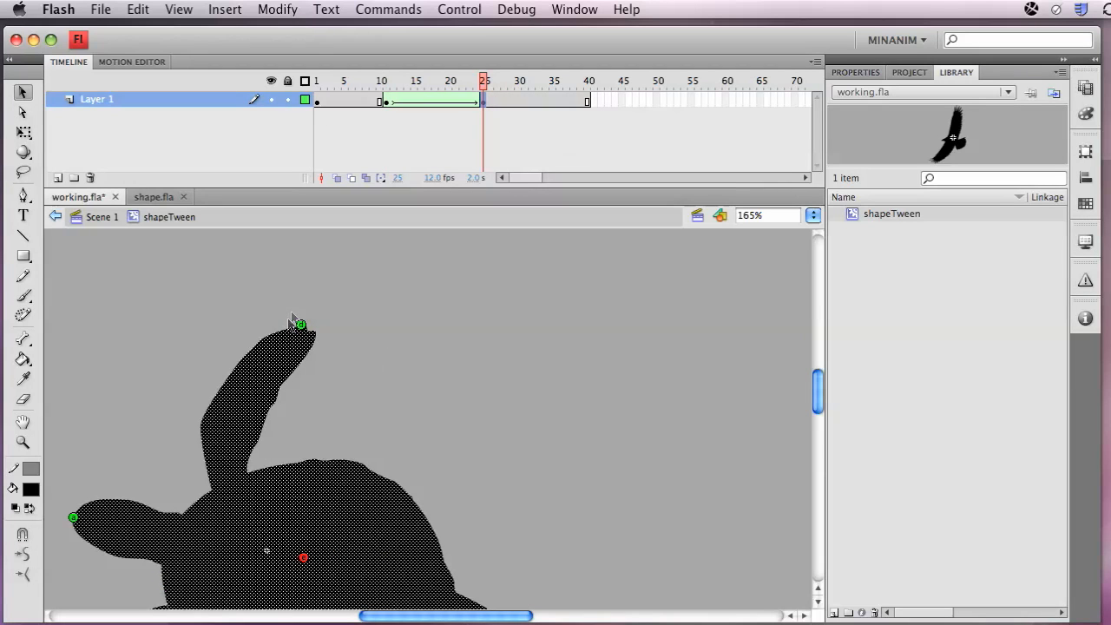
key(super+shift+slash)
drag(309, 339, 309, 335)
- Scrub the tween between frames 11 and 26 to examine how the eagle's lower wing morphs into the turtle's lower front flipper
drag(483, 82, 386, 83)
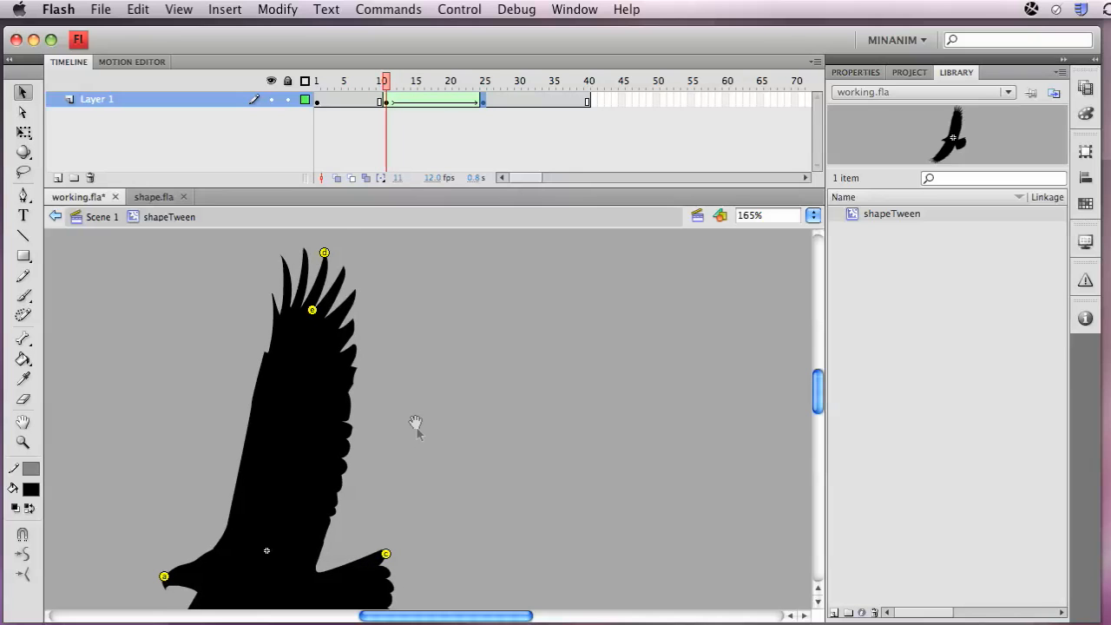
drag(416, 424, 411, 298)
drag(417, 364, 485, 344)
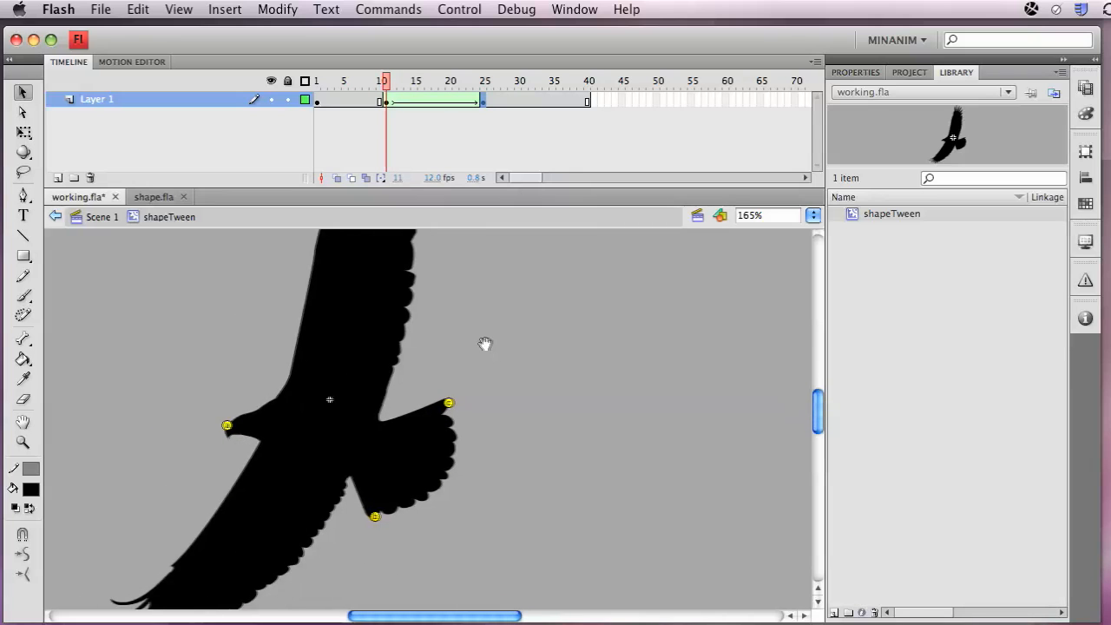
drag(501, 293, 498, 238)
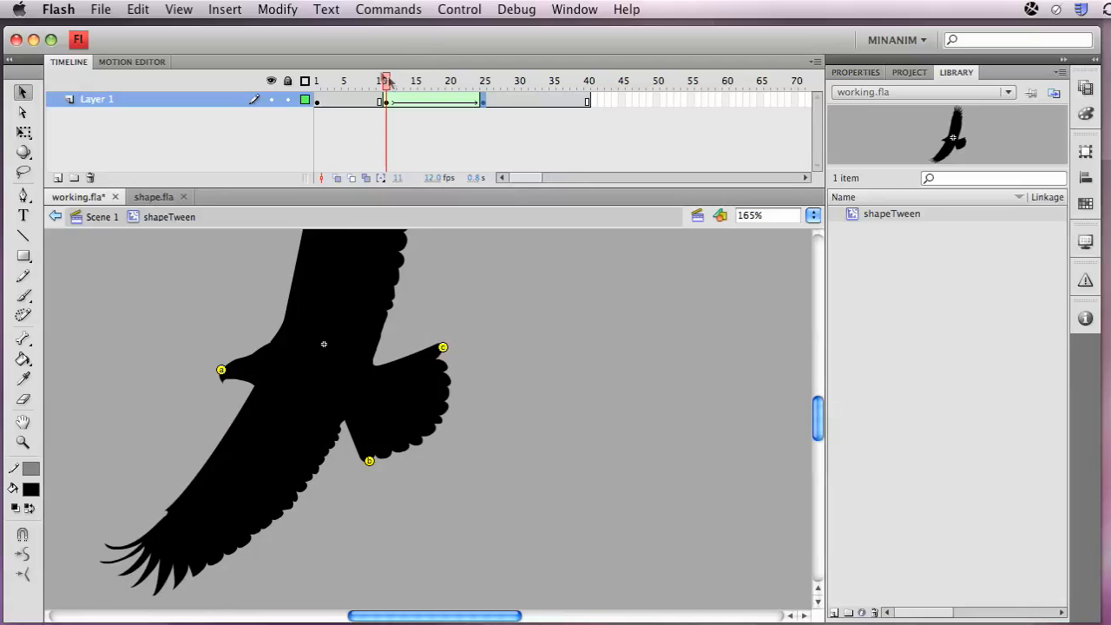
mouse_move(388, 80)
mouse_down()
mouse_move(476, 82)
mouse_move(420, 91)
mouse_move(426, 100)
mouse_move(391, 79)
mouse_move(476, 79)
mouse_move(401, 74)
mouse_up()
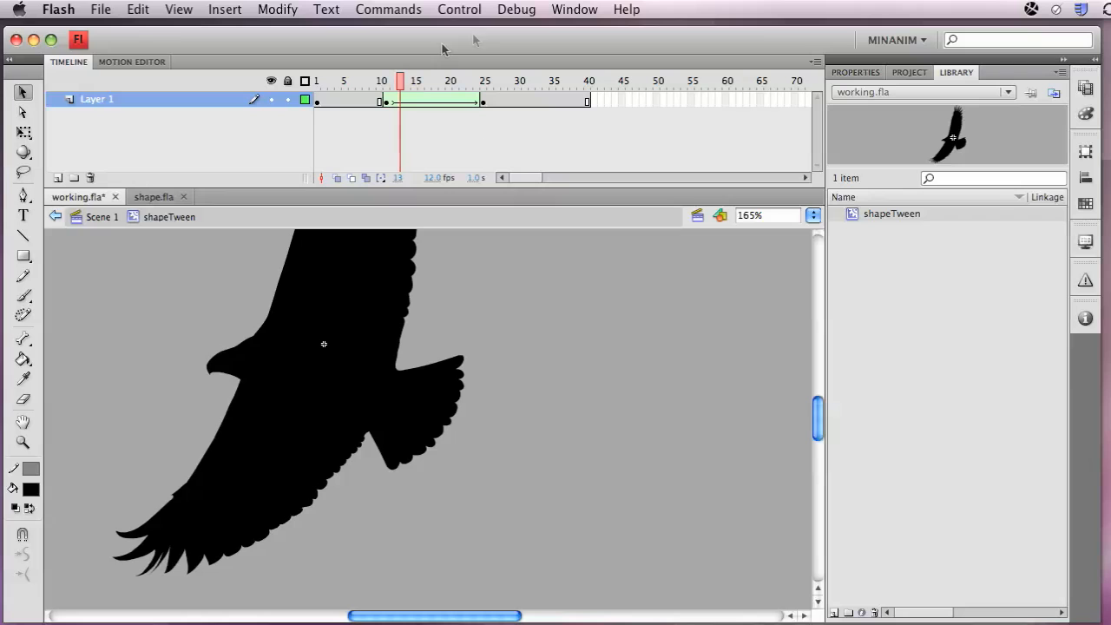
drag(403, 79, 395, 82)
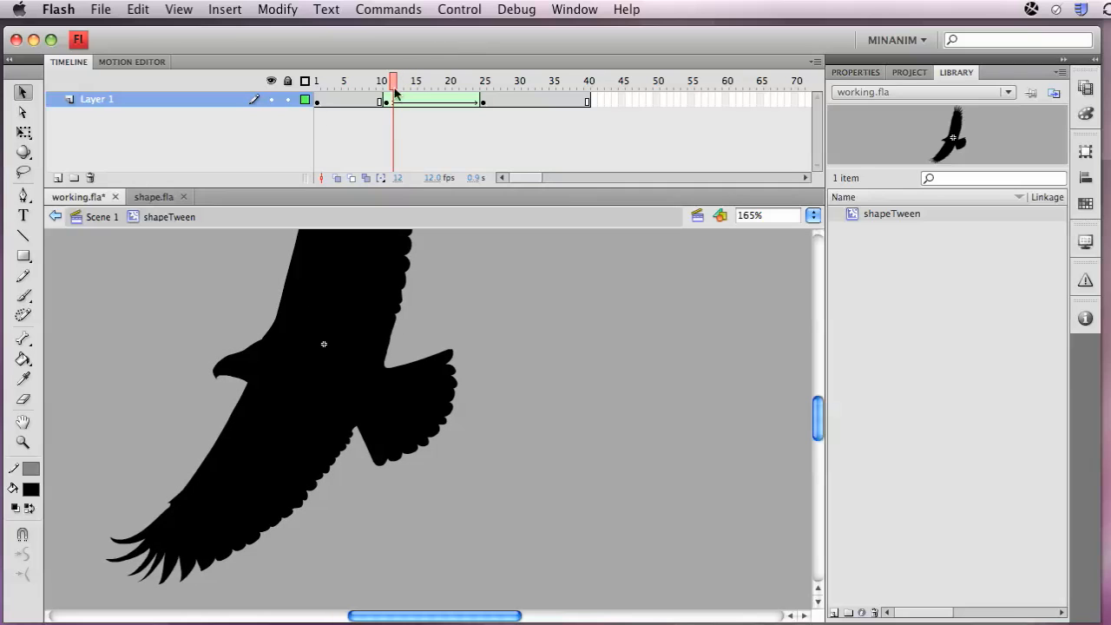
drag(397, 81, 488, 83)
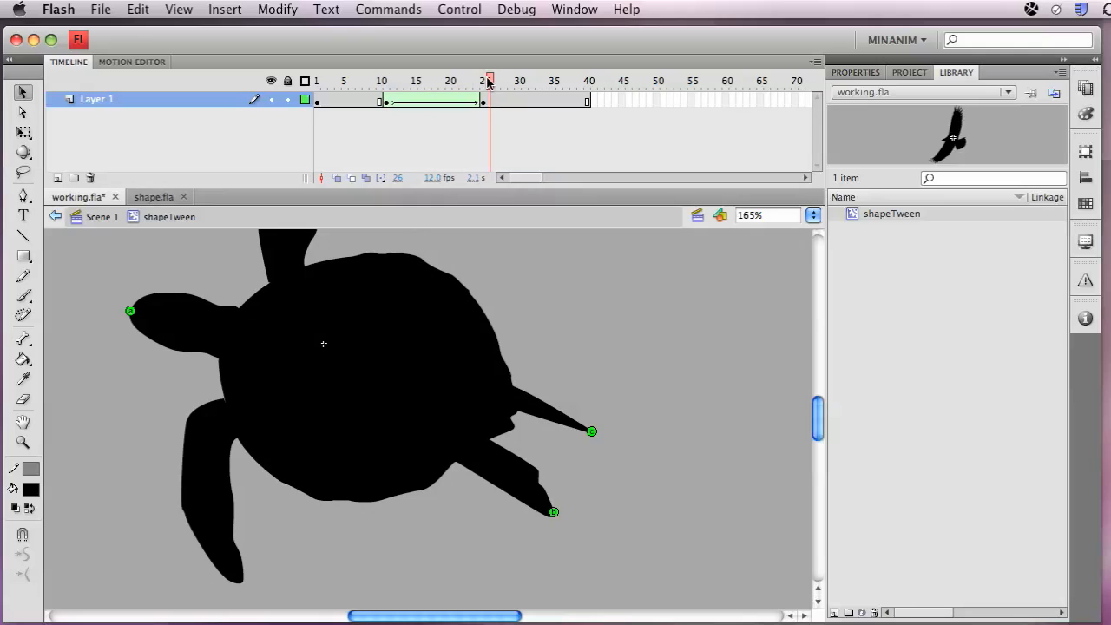